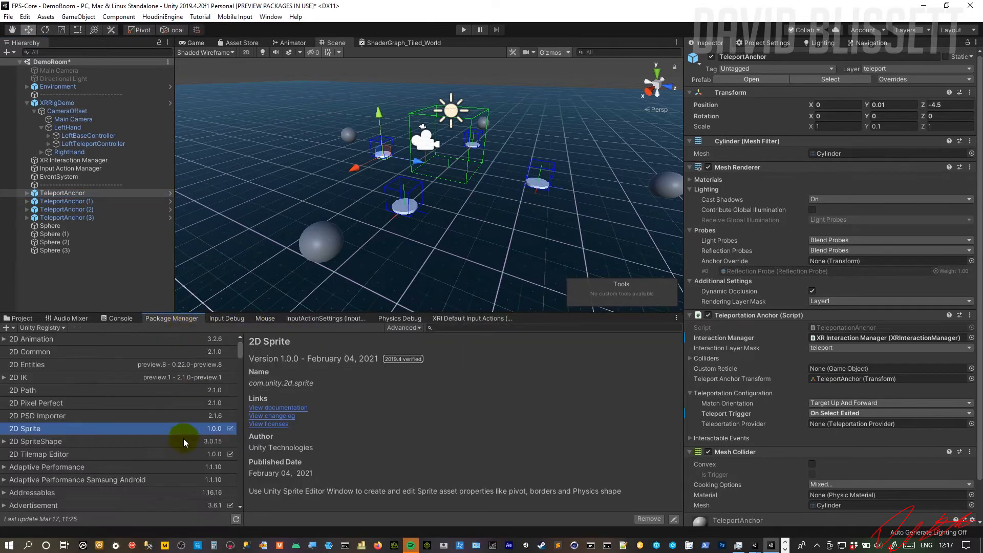
- Look through the Unity Registry package list down to the XR packages, including XR Interaction Toolkit and XR Plugin Management
left_click_drag(238, 350, 227, 506)
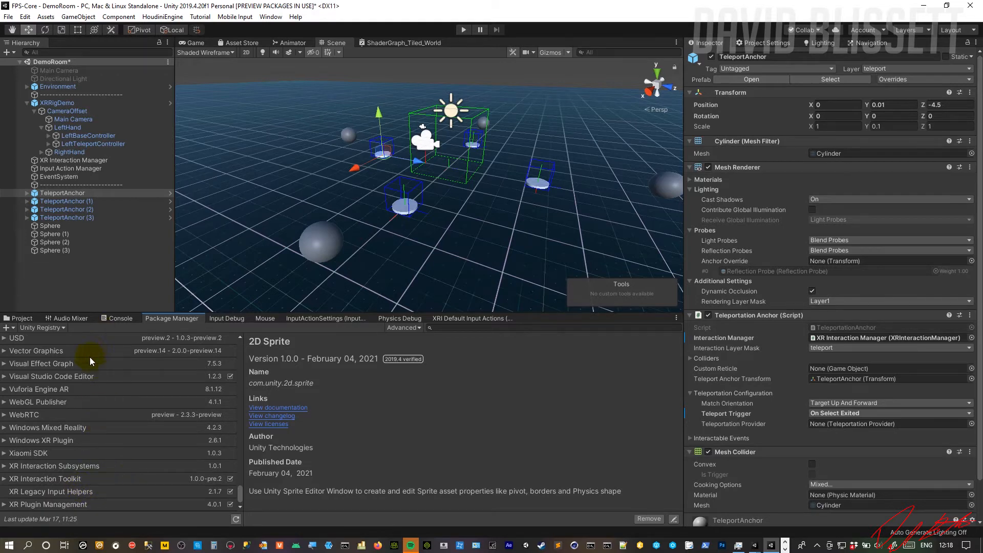
- Try adding a Room-Scale XR Rig (Action-based) to the scene, expand its hierarchy down to the hand controllers, and undo the addition
right_click(91, 288)
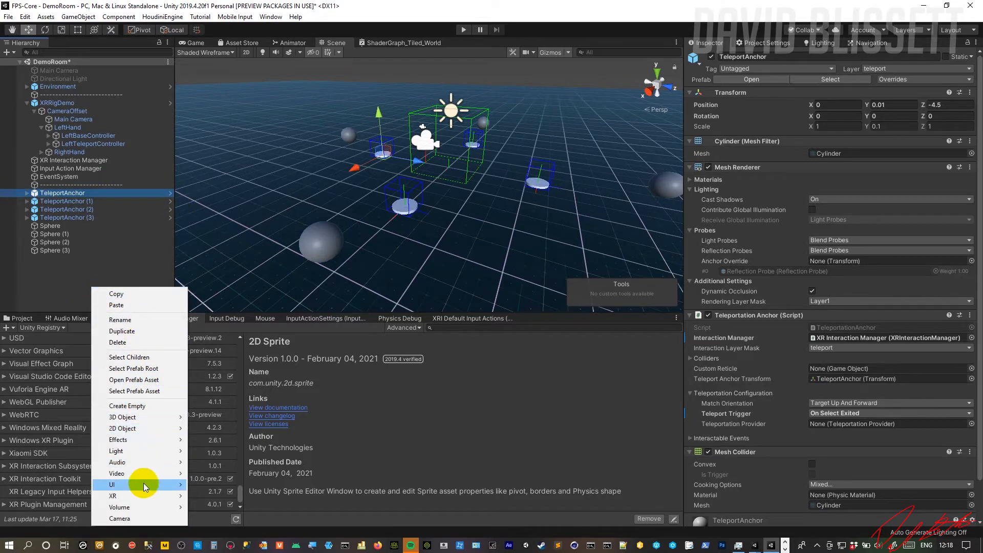
mouse_move(143, 495)
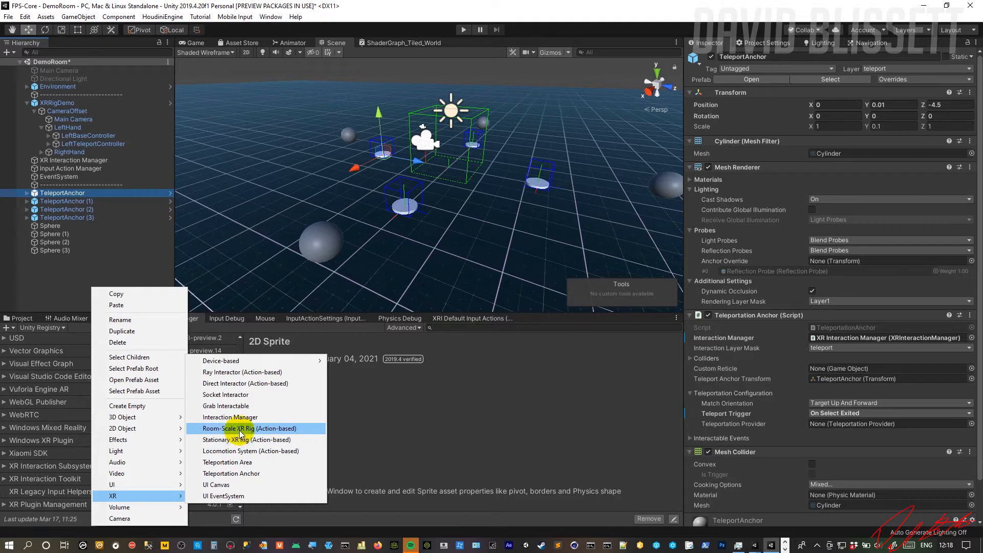
left_click(241, 433)
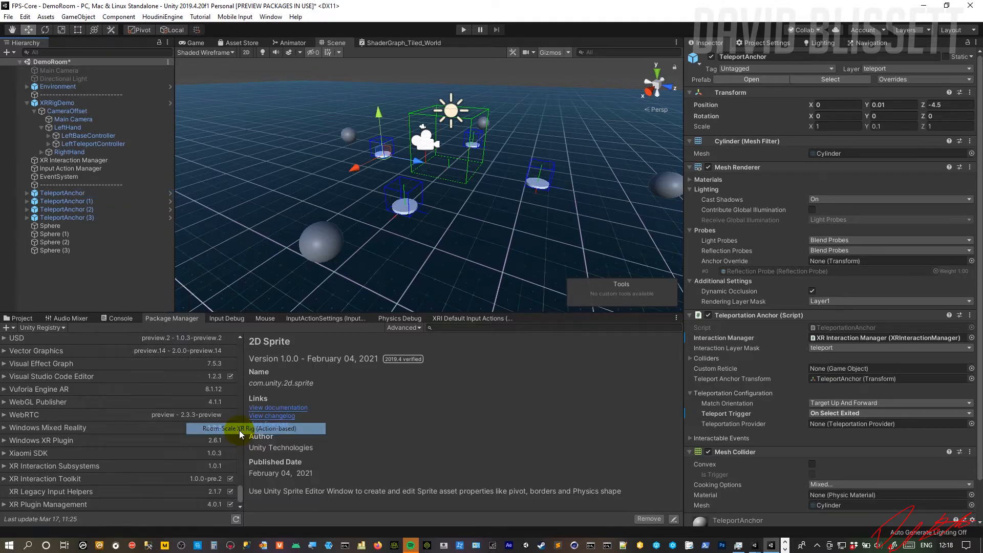
left_click(27, 258)
left_click(34, 267)
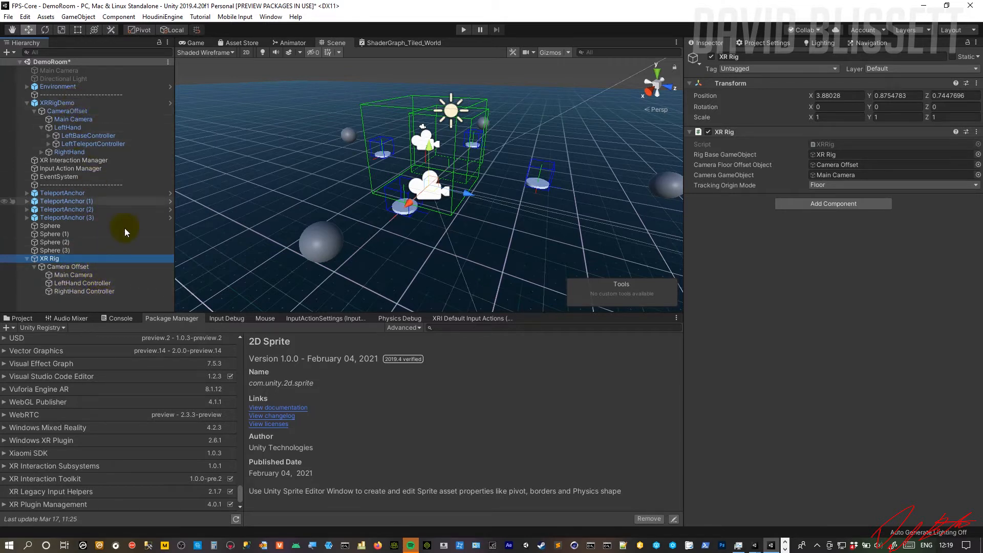
key("ctrl+z")
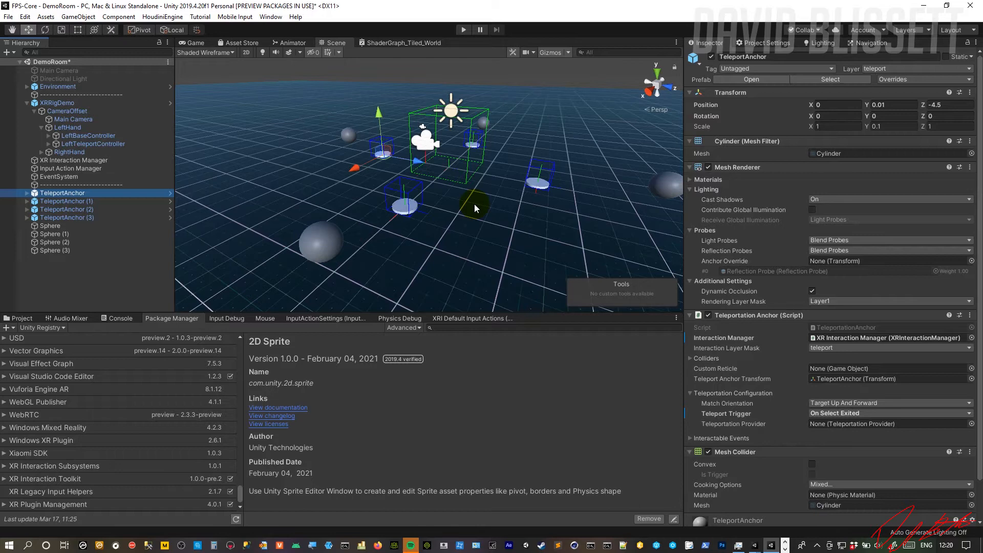
- Examine the right-hand Position, Rotation, Select and Activate bindings in XRI Default Input Actions, along with the available control schemes
left_click(477, 318)
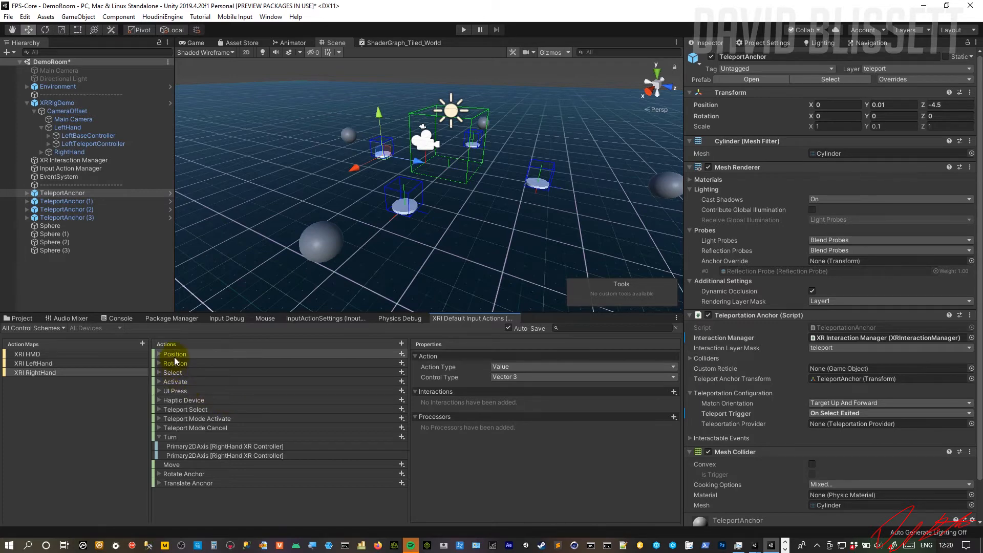
left_click(160, 354)
left_click(159, 373)
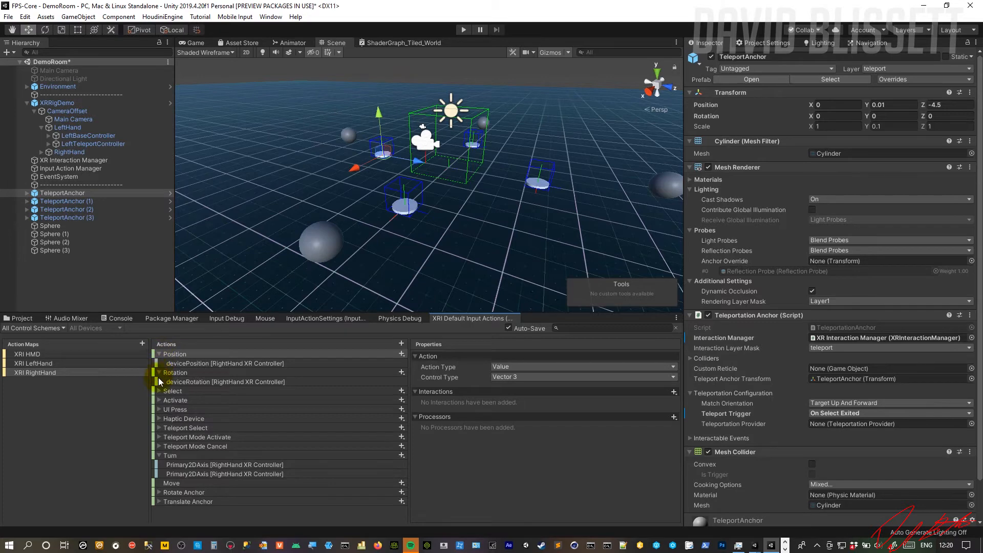
left_click(159, 391)
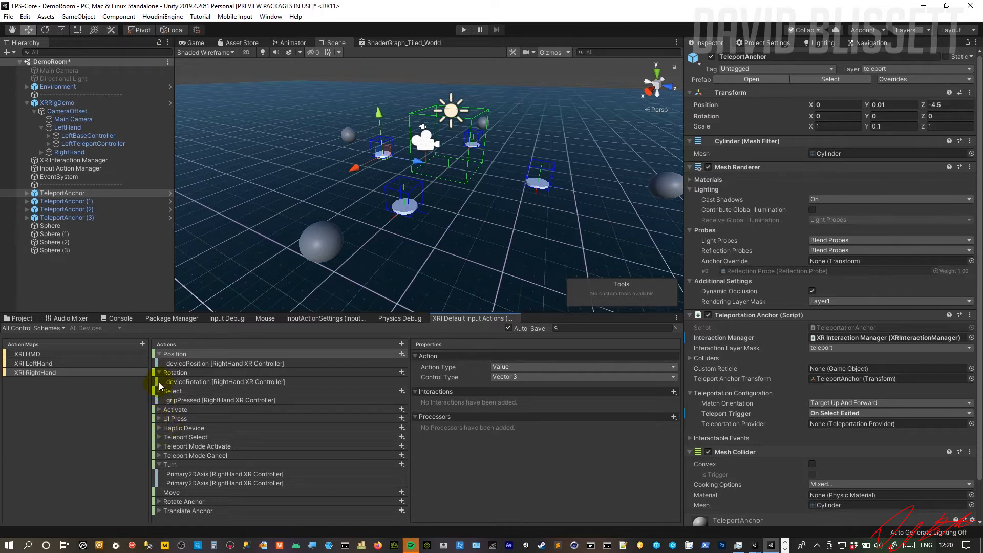
left_click(158, 409)
left_click(63, 329)
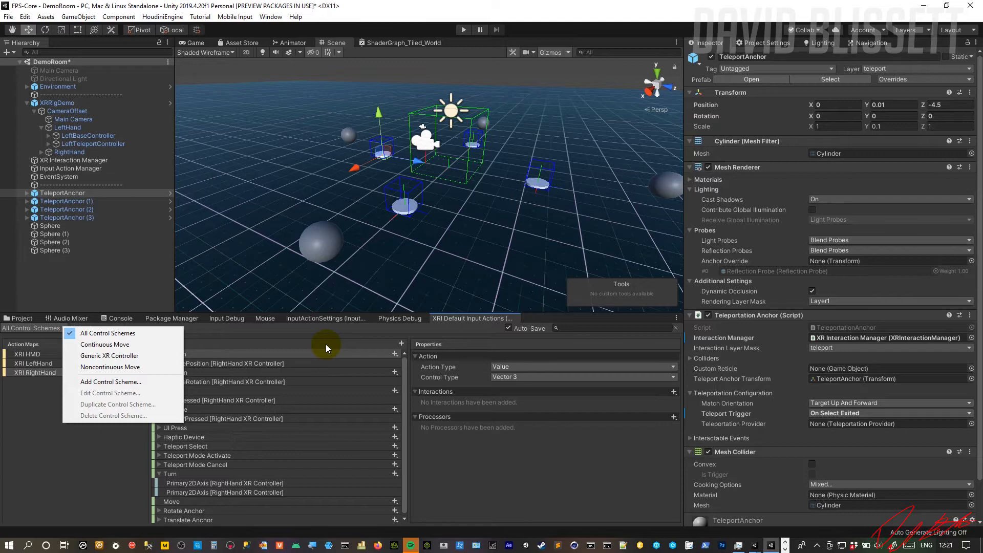
left_click(127, 192)
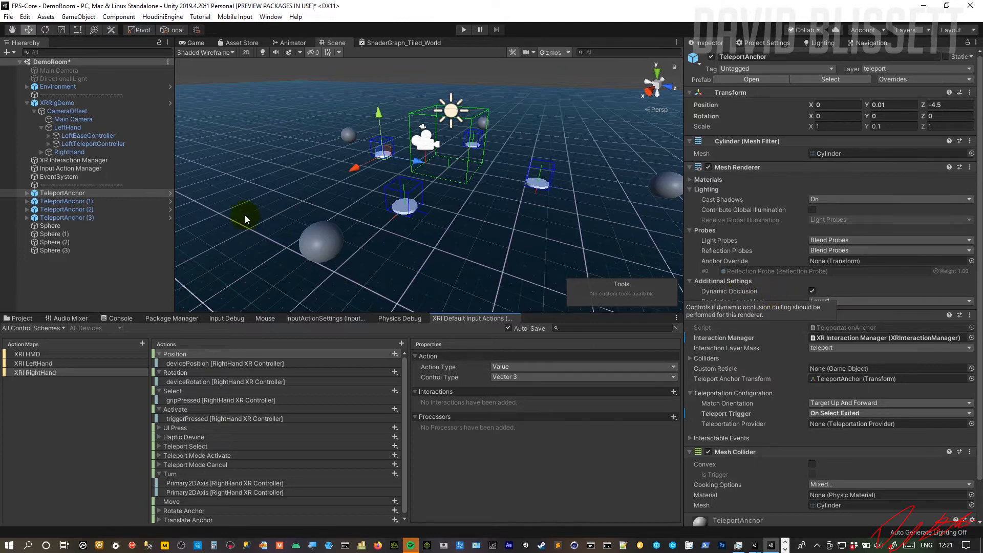
- Expand the RightHand object in the XRRigDemo hierarchy and inspect the components of the right and left teleport controllers
left_click(42, 152)
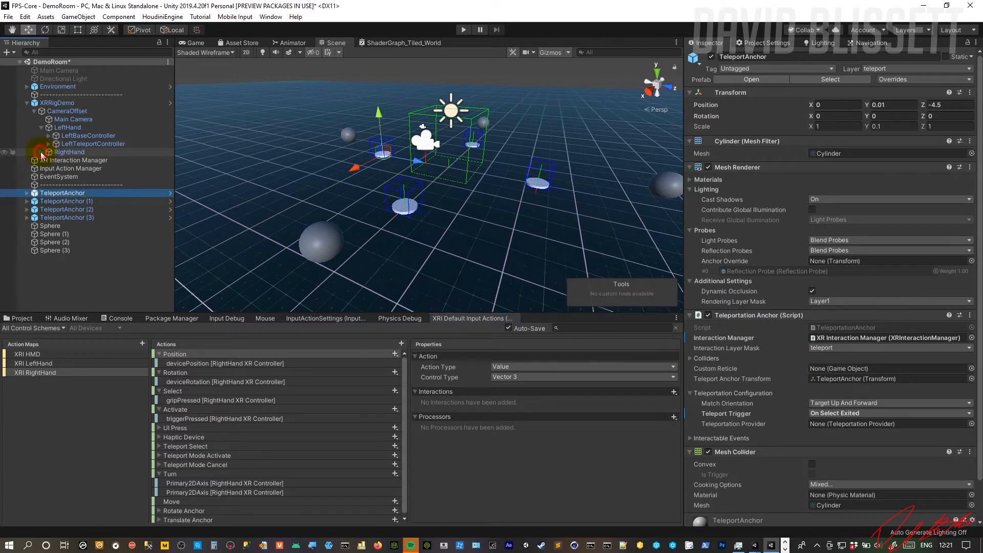
left_click(77, 144)
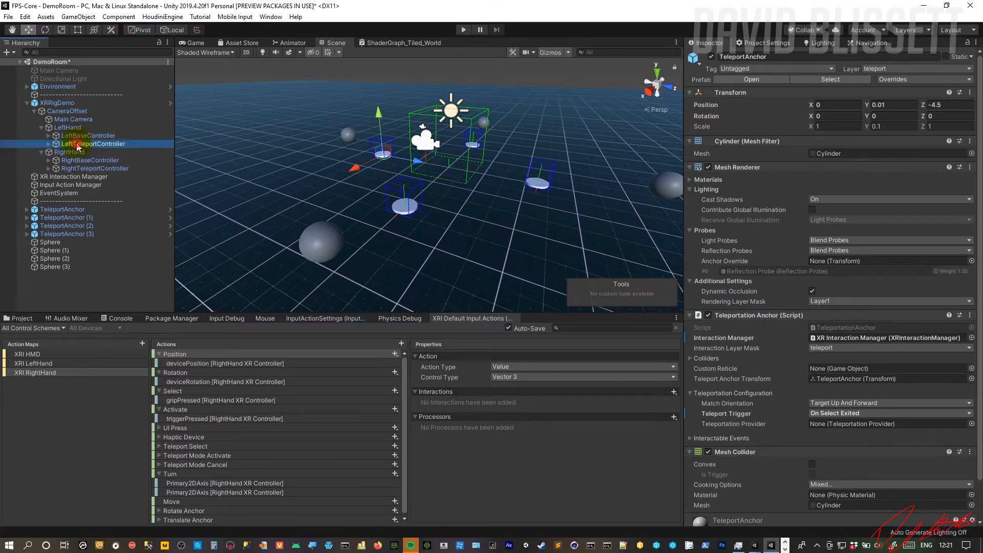
left_click(79, 169)
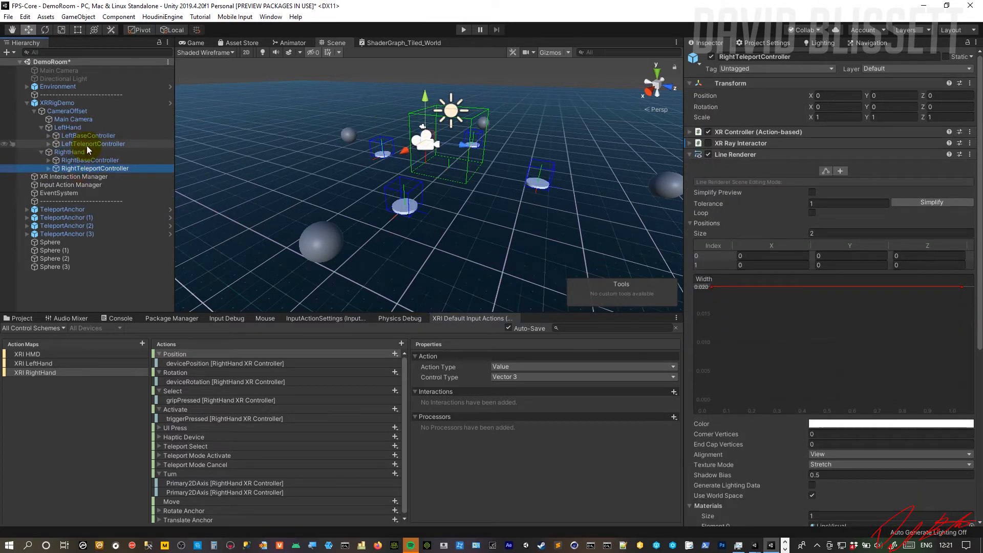
left_click(87, 146)
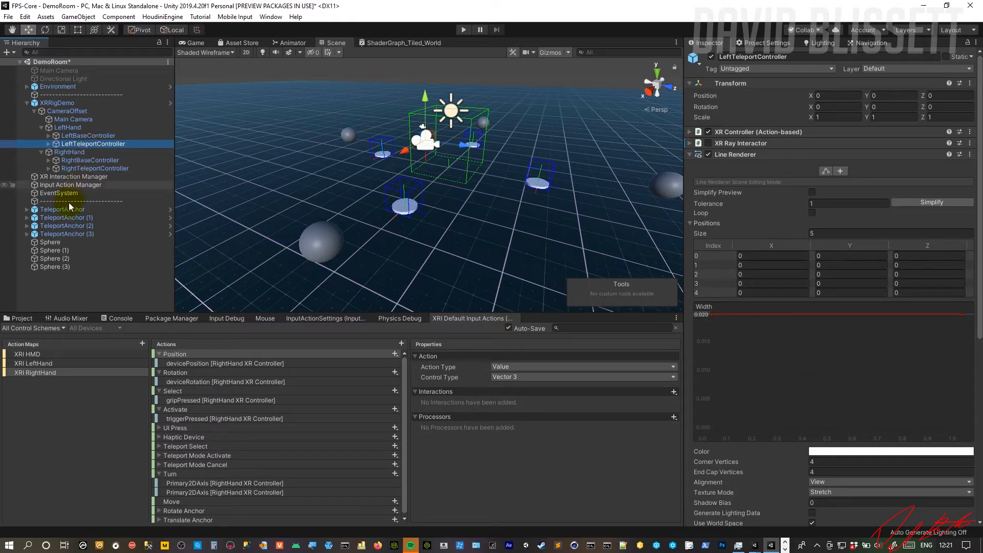
- Inspect the TeleportAnchor objects and check the layer assignment of the first one
left_click(67, 217)
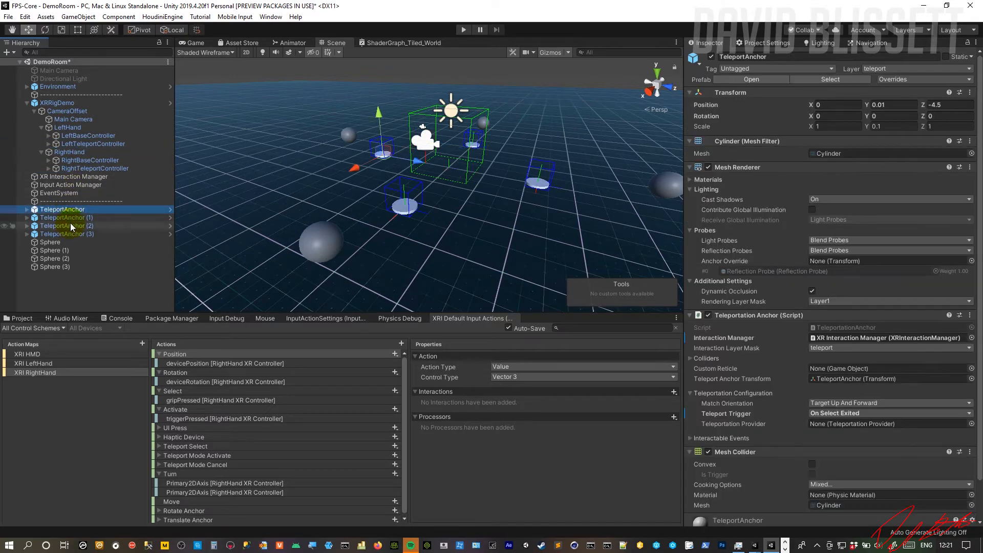
left_click(72, 227)
left_click(71, 234)
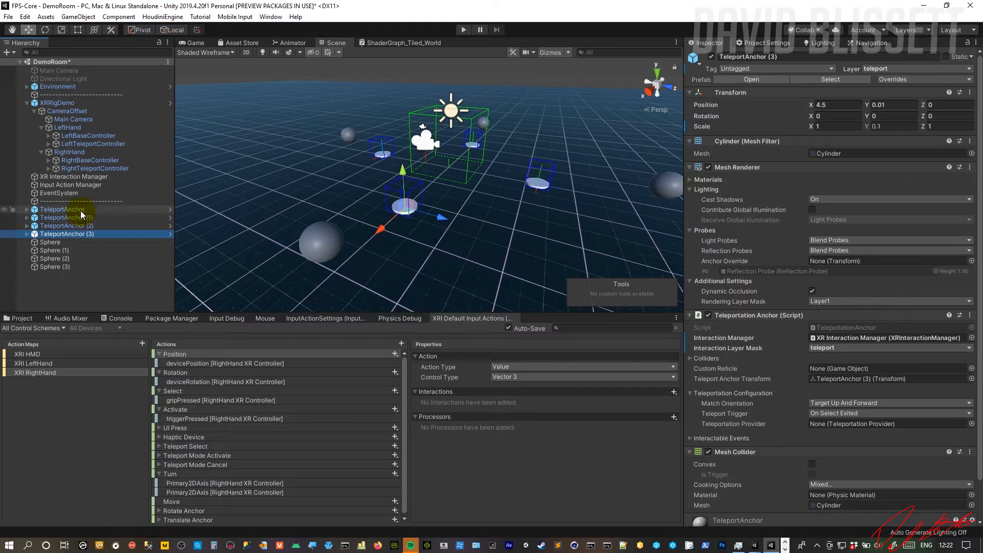
left_click(81, 210)
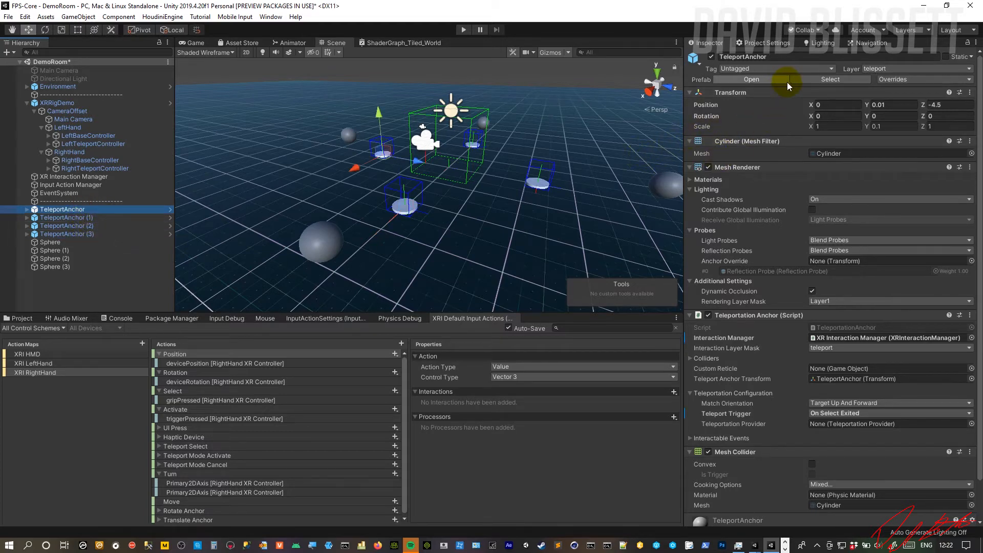
left_click(891, 69)
left_click(890, 71)
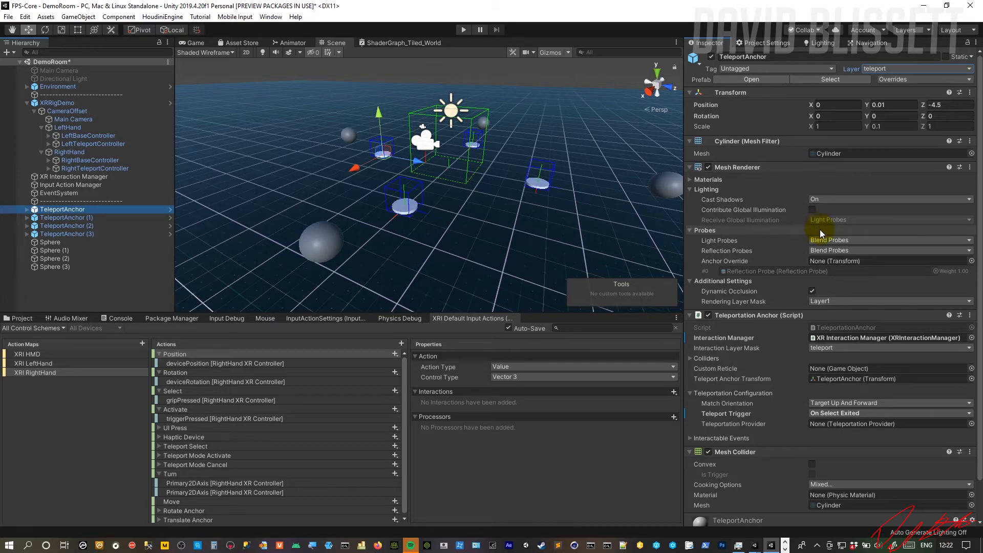
- Collapse TeleportAnchor's Mesh Filter and Mesh Renderer components and inspect the XR Interaction Manager object
left_click(689, 142)
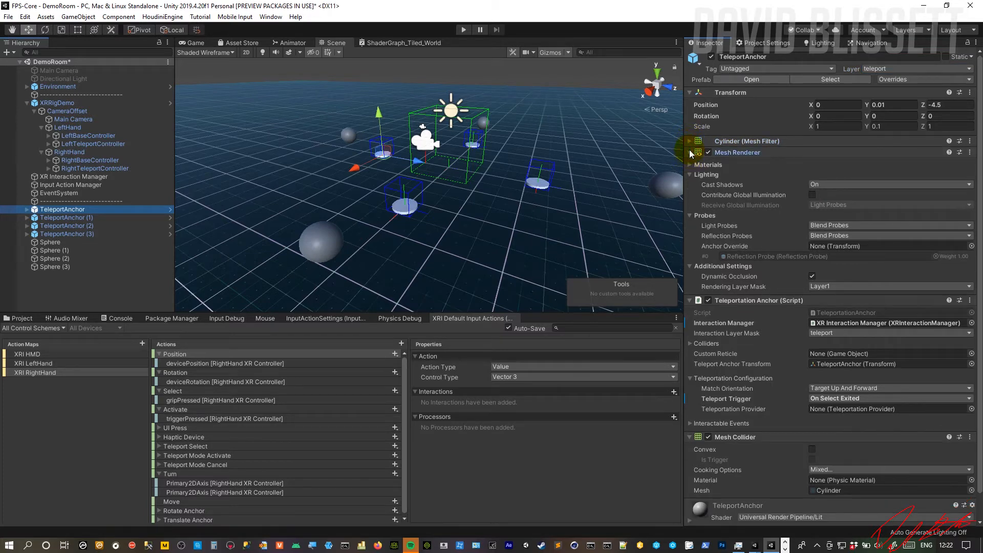
left_click(689, 152)
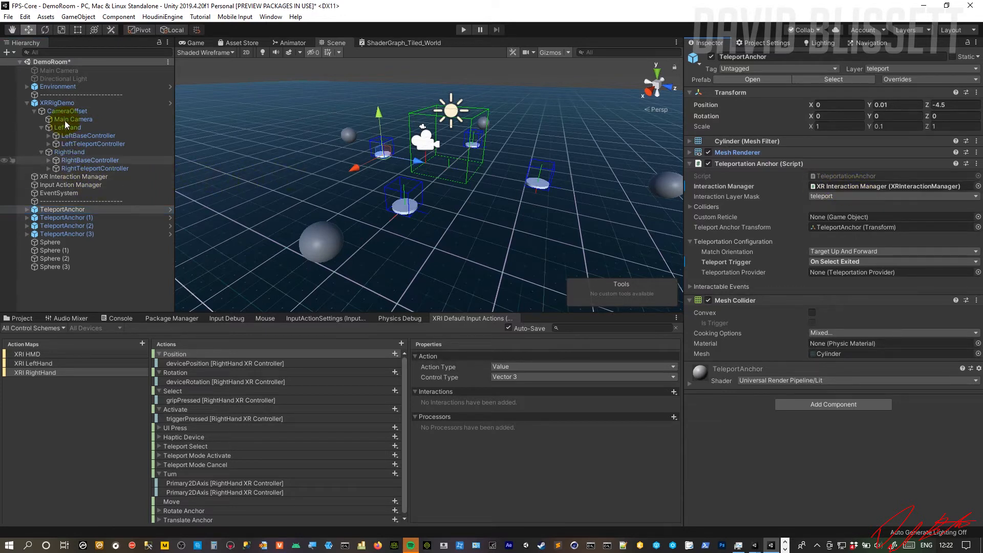
left_click(94, 176)
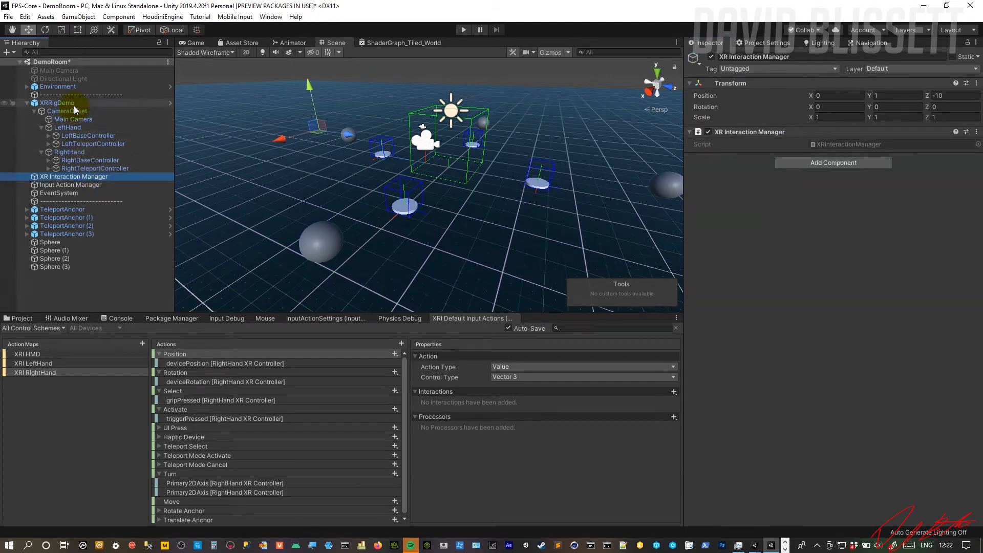
- Examine TeleportAnchor's Interaction Layer Mask, anchor transform and Teleport Trigger options, and compare with the other anchors in the scene
left_click(84, 210)
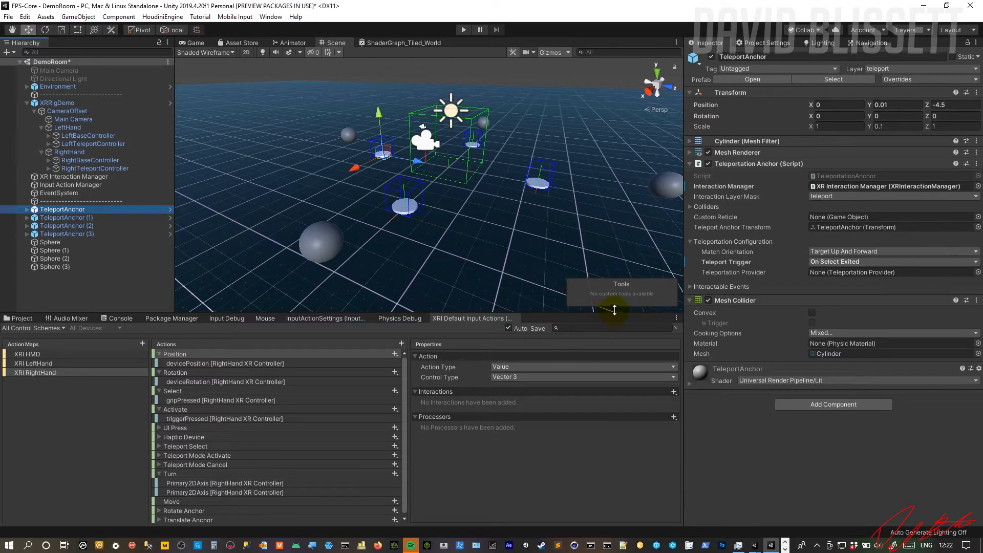
left_click(836, 197)
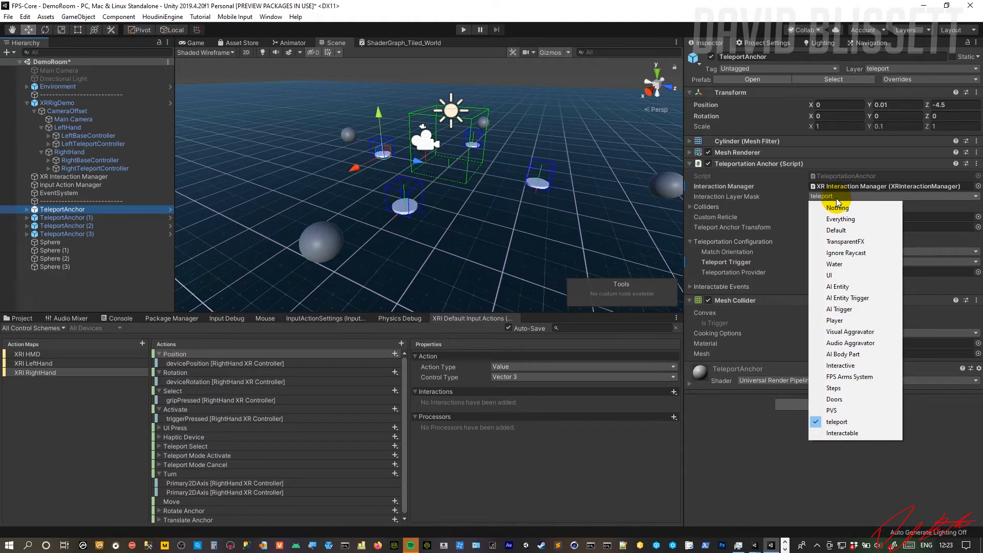
left_click(837, 197)
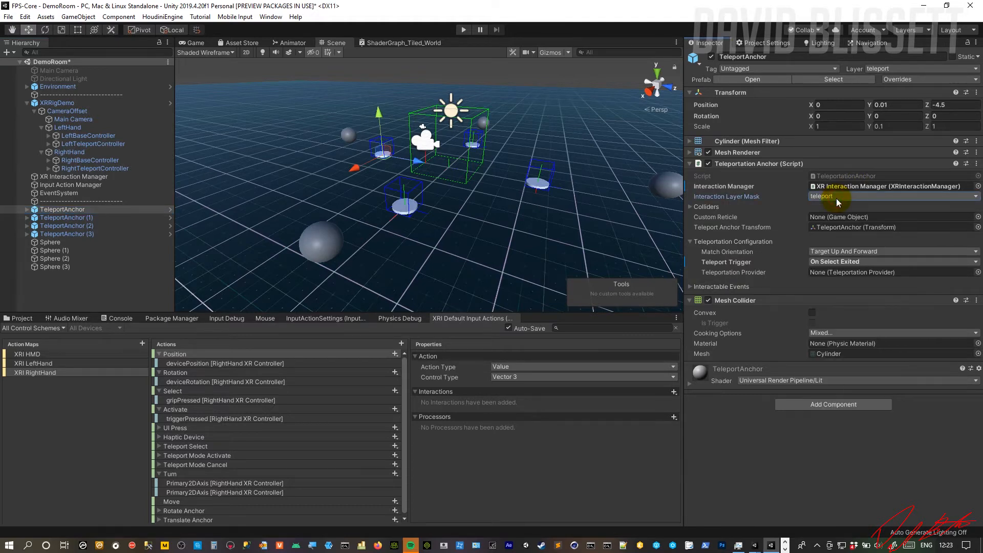
left_click(847, 227)
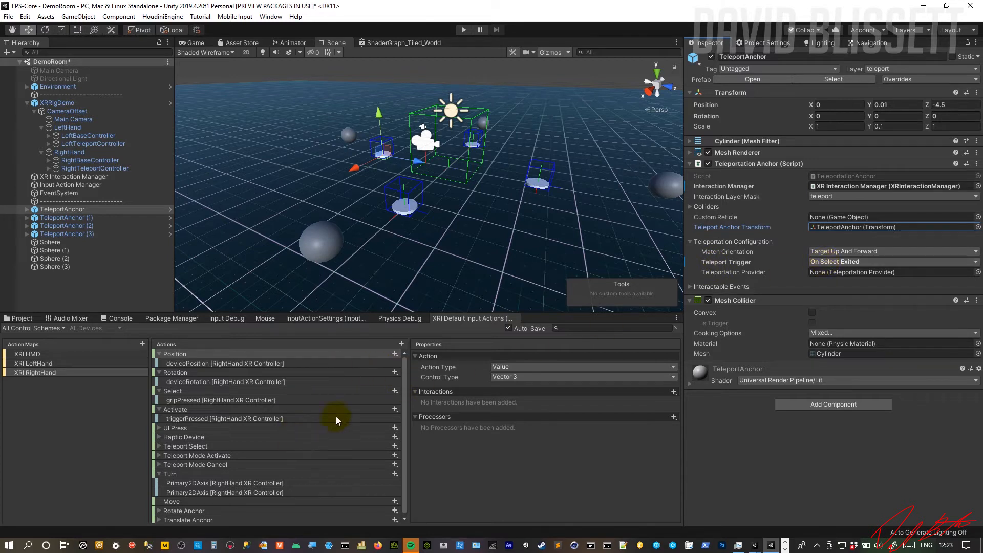
left_click(824, 261)
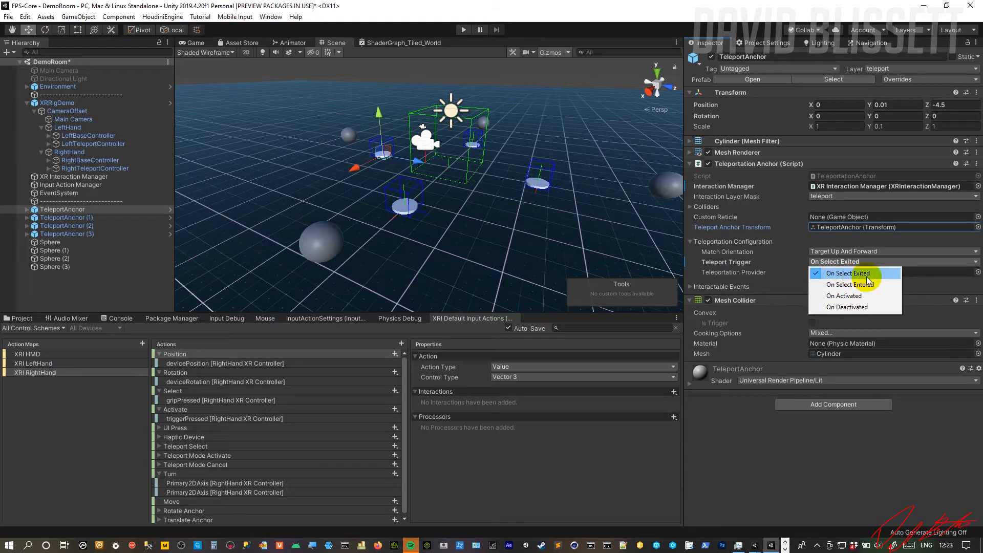
left_click(880, 262)
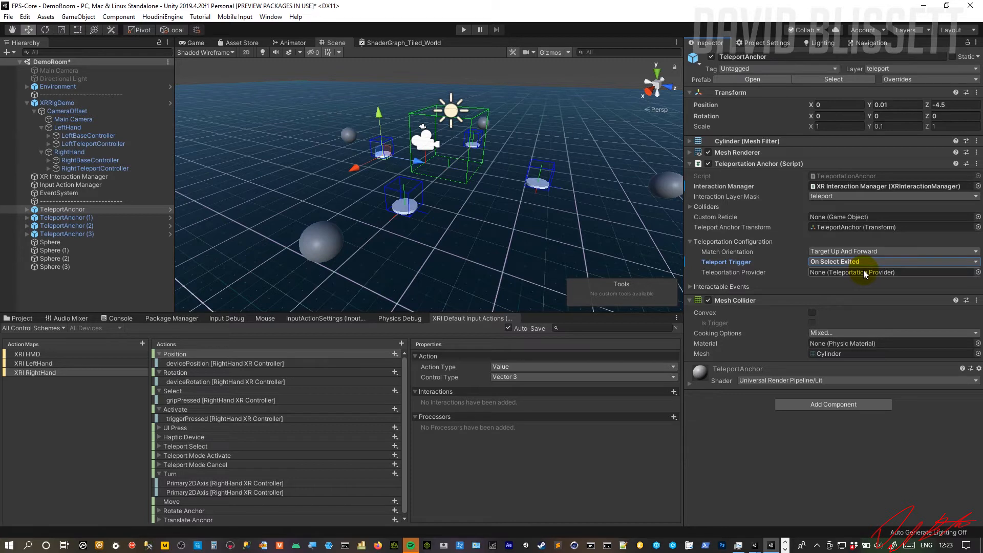
left_click(540, 187)
left_click(408, 212)
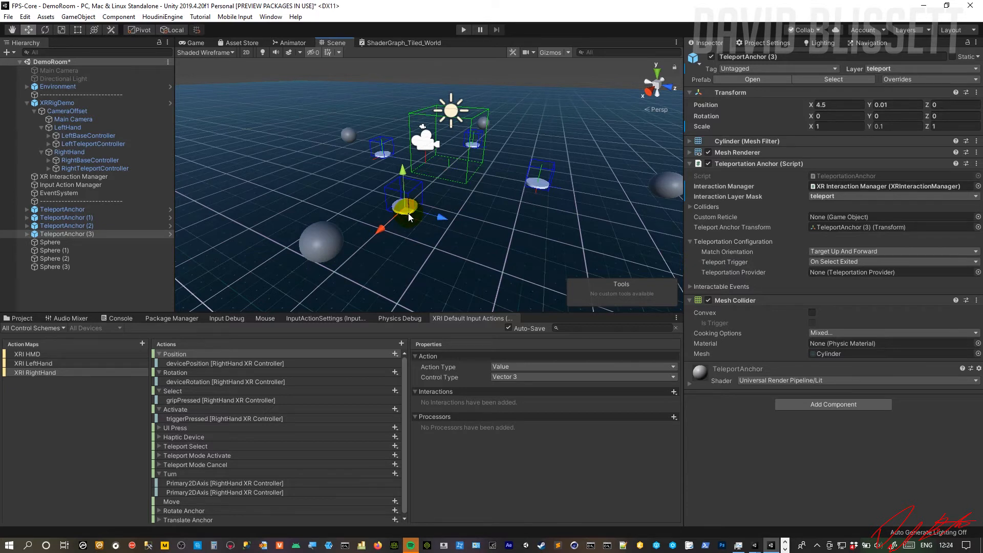
- Examine LeftHand's Action Based Controller Manager, including its controller actions and the Select, Teleport and Interact states
left_click(85, 130)
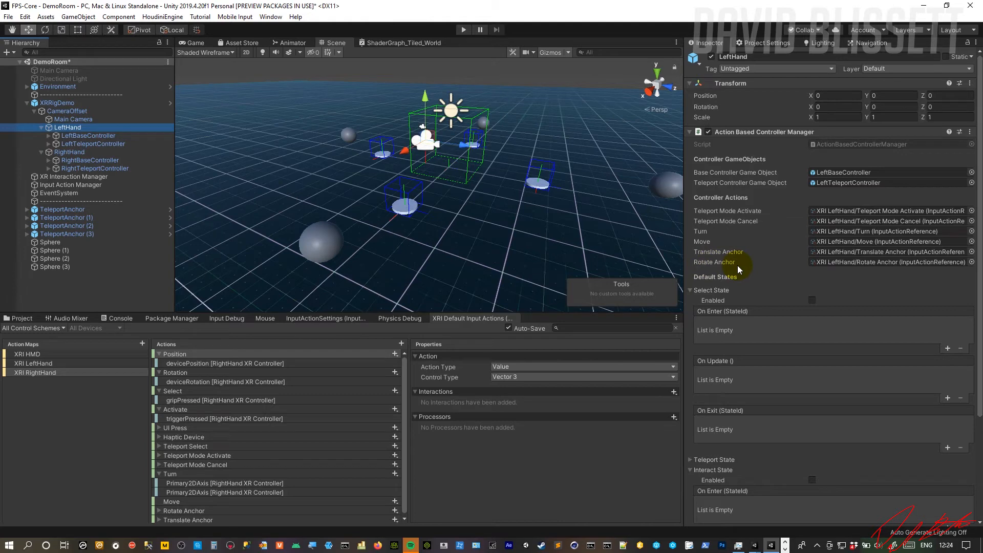
mouse_move(738, 266)
scroll(738, 268, "down", 3)
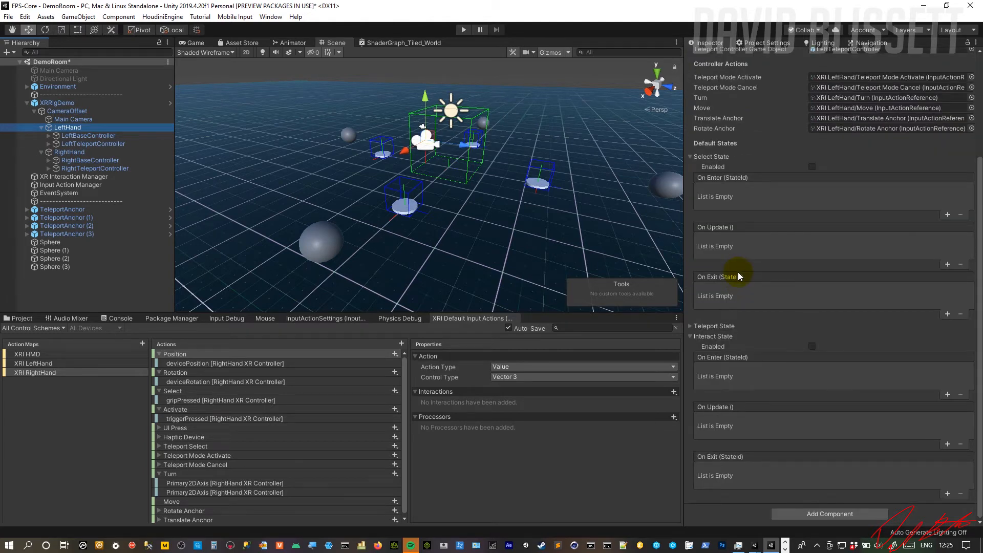
left_click(689, 325)
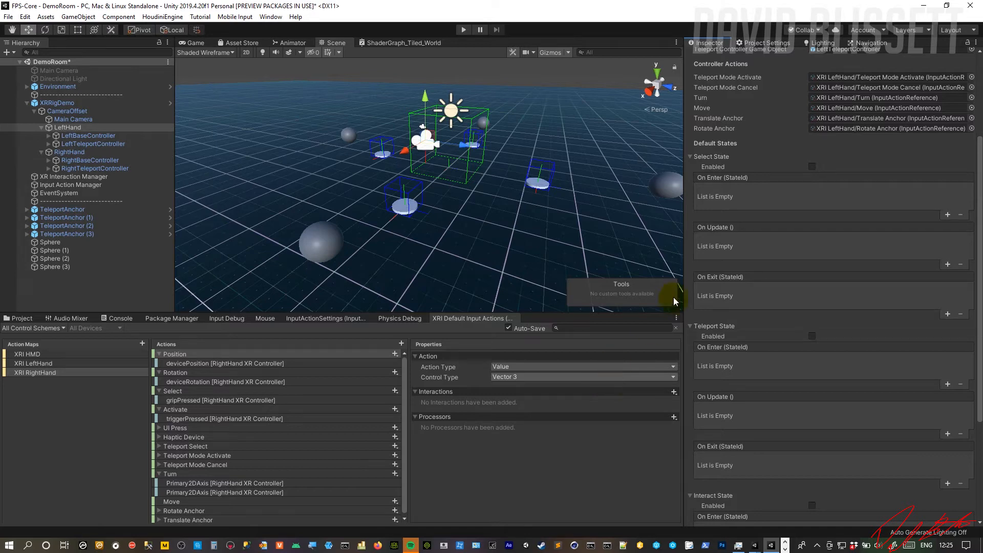
scroll(874, 134, "up", 5)
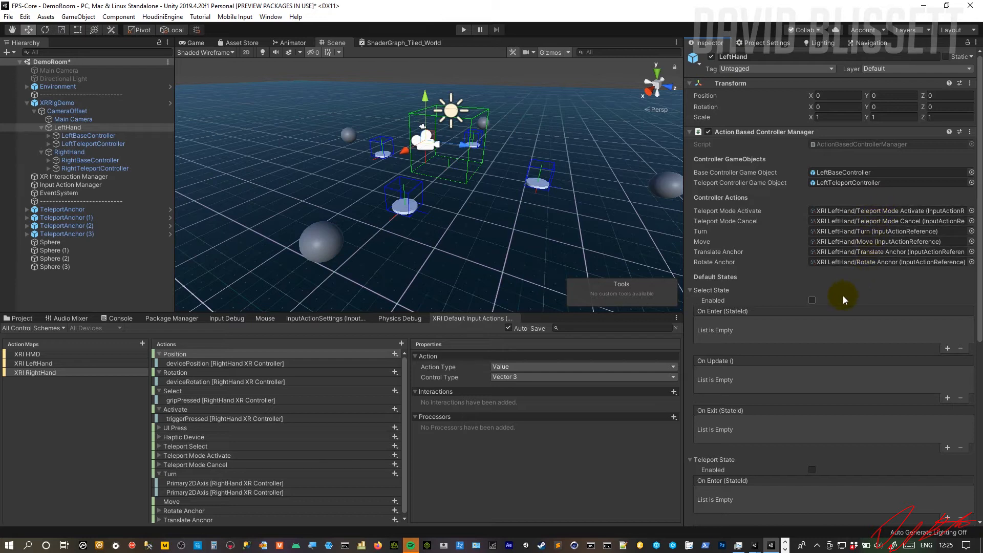
scroll(843, 296, "down", 3)
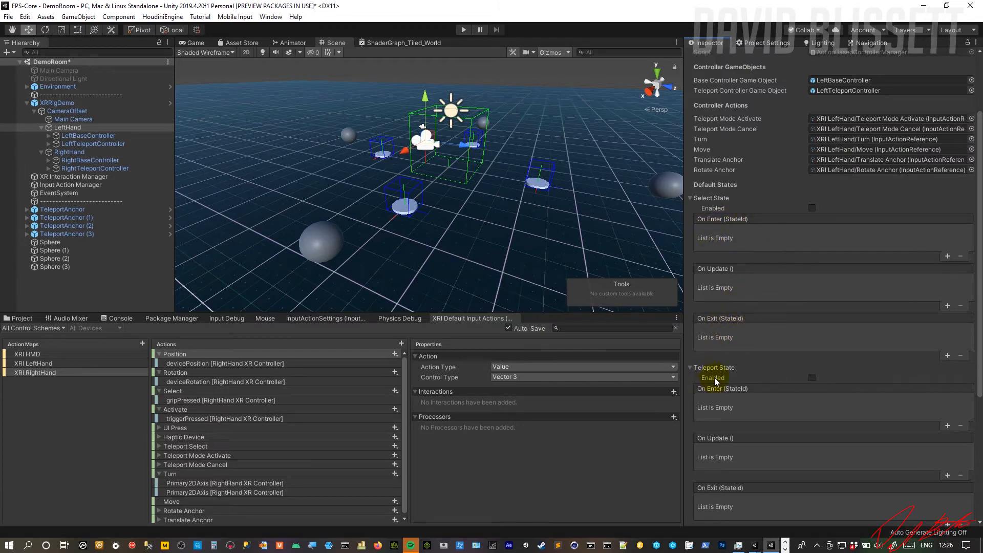
scroll(715, 380, "down", 6)
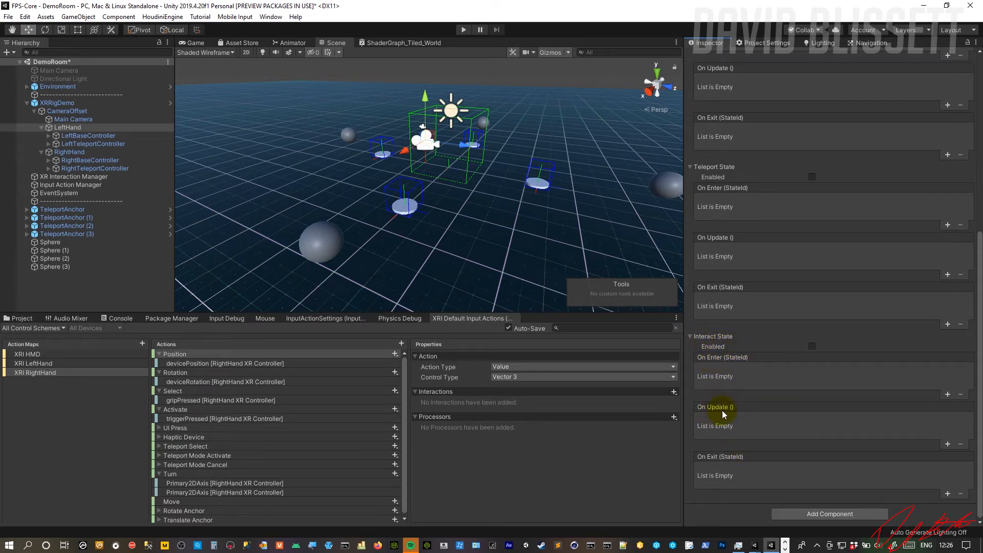
- Review LeftHand's Action Based Controller Manager settings and compare them with RightHand's
scroll(752, 436, "up", 3)
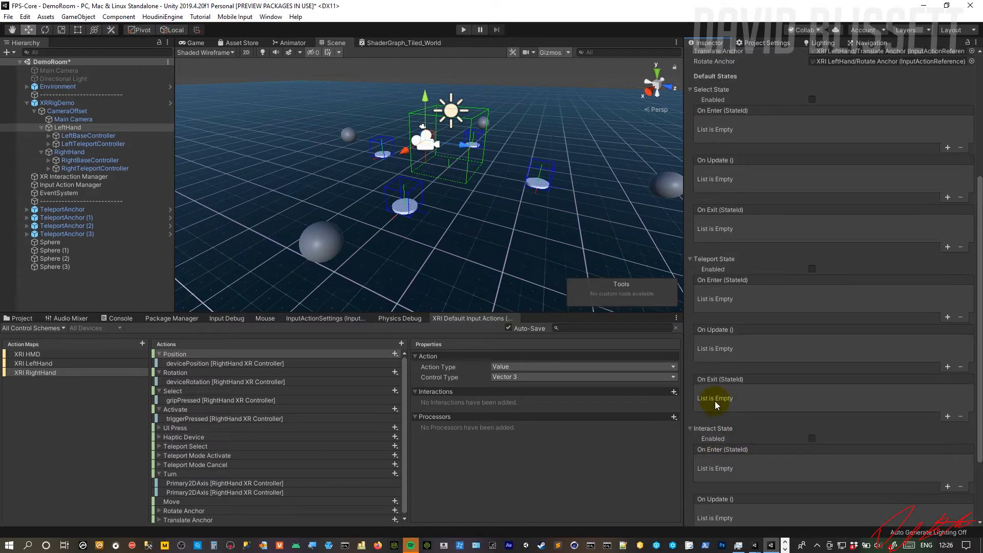
scroll(717, 389, "up", 6)
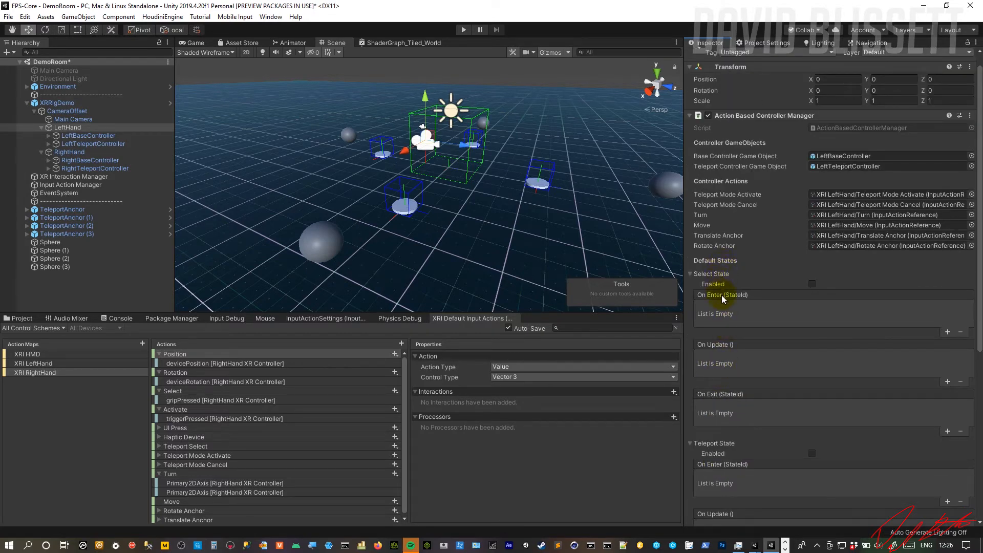
mouse_move(719, 290)
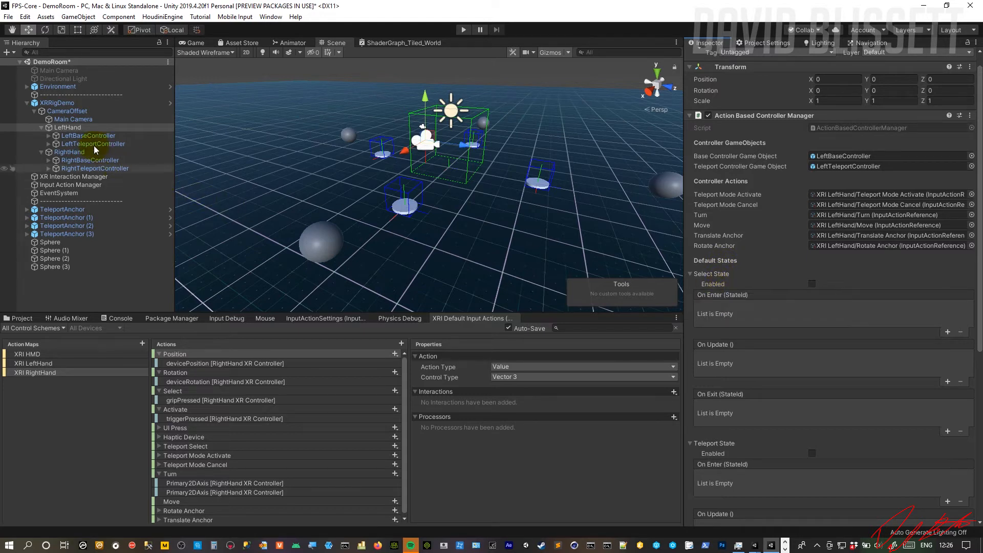
left_click(69, 152)
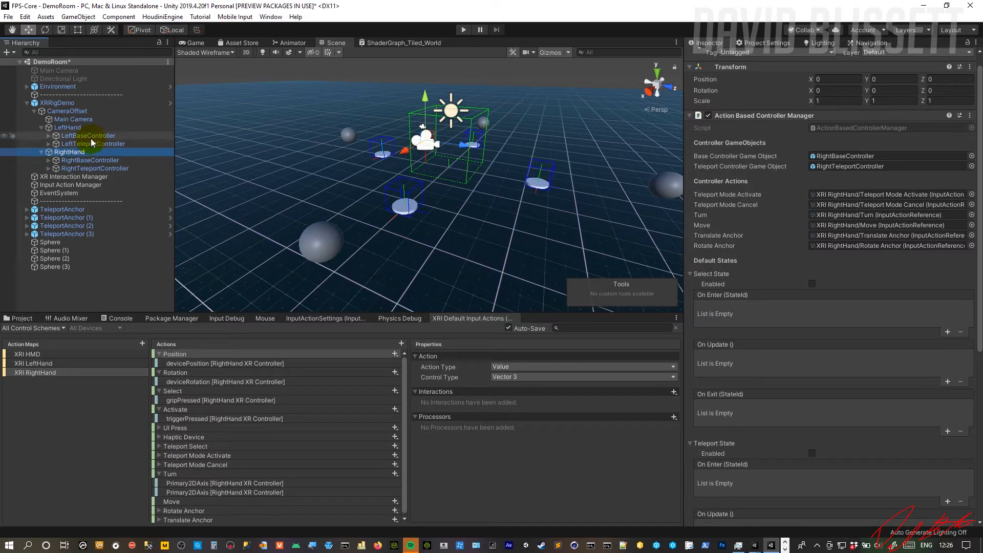
- Collapse LeftBaseController's Line Renderer component and compare the object's components with LeftTeleportController's
left_click(90, 137)
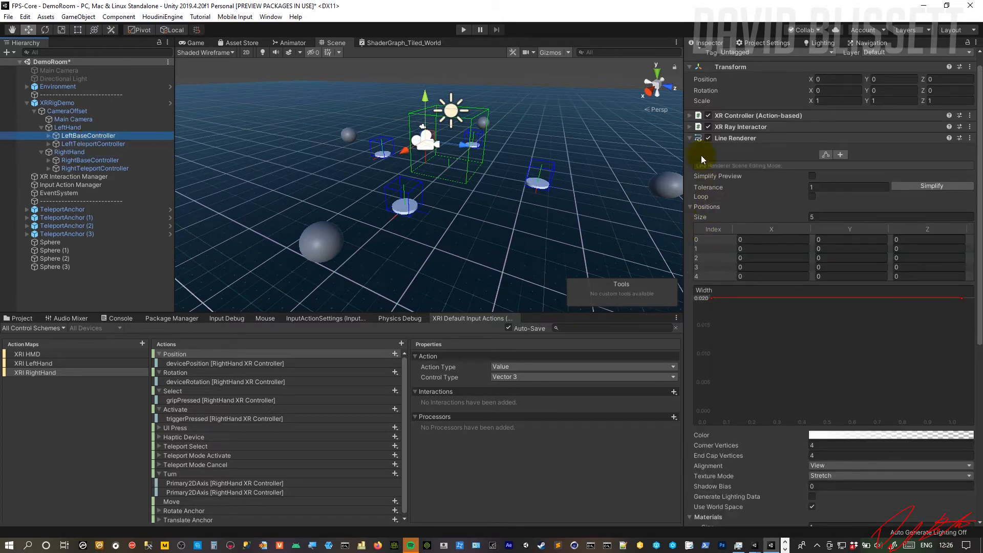
left_click(688, 137)
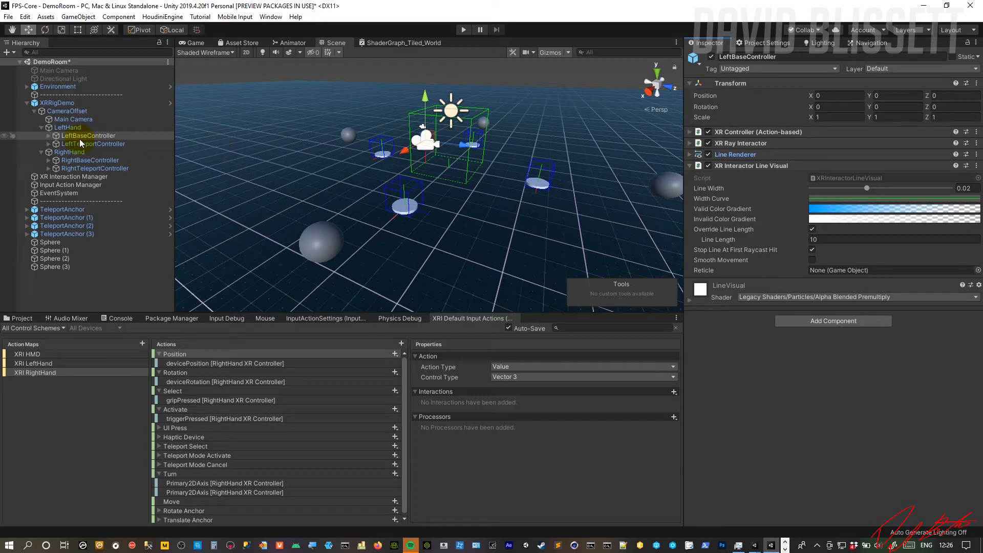
left_click(97, 144)
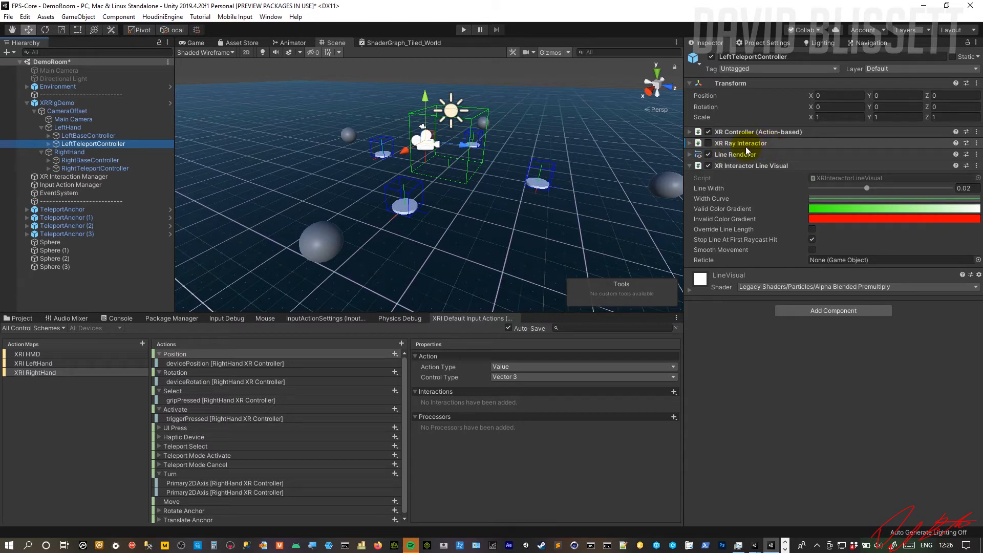
left_click(121, 139)
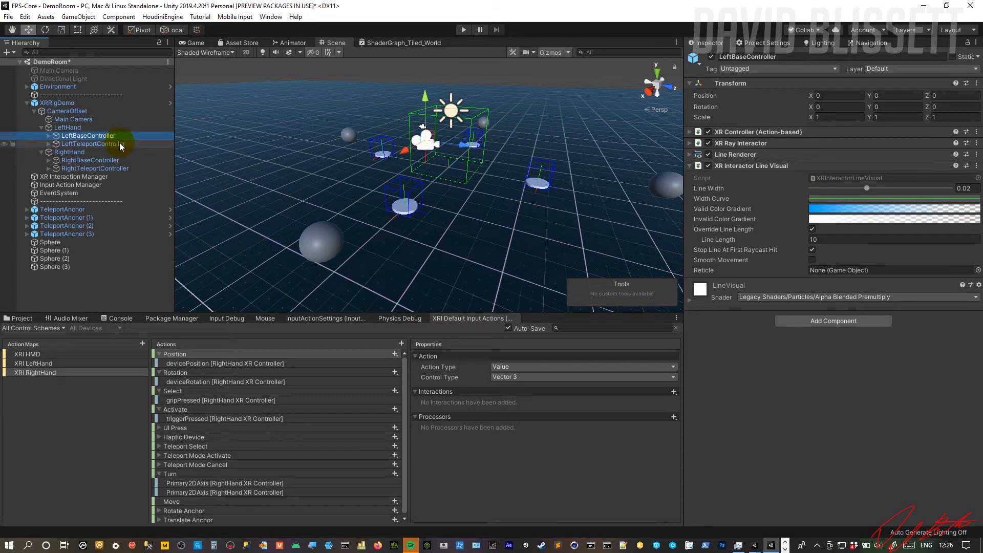
left_click(119, 144)
left_click(118, 136)
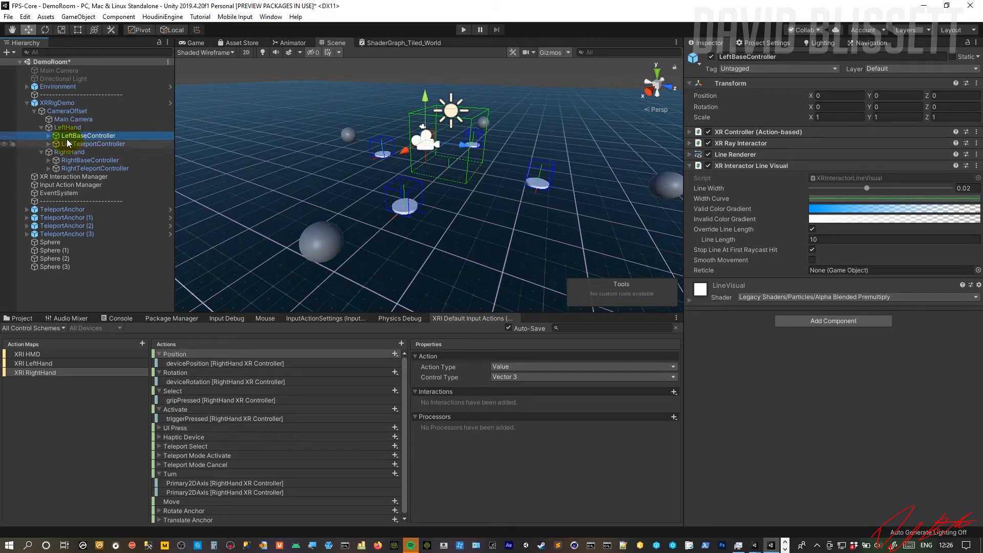
- Show LeftBaseController's child object and examine the action references and model settings in its XR Controller (Action-based) component
left_click(49, 136)
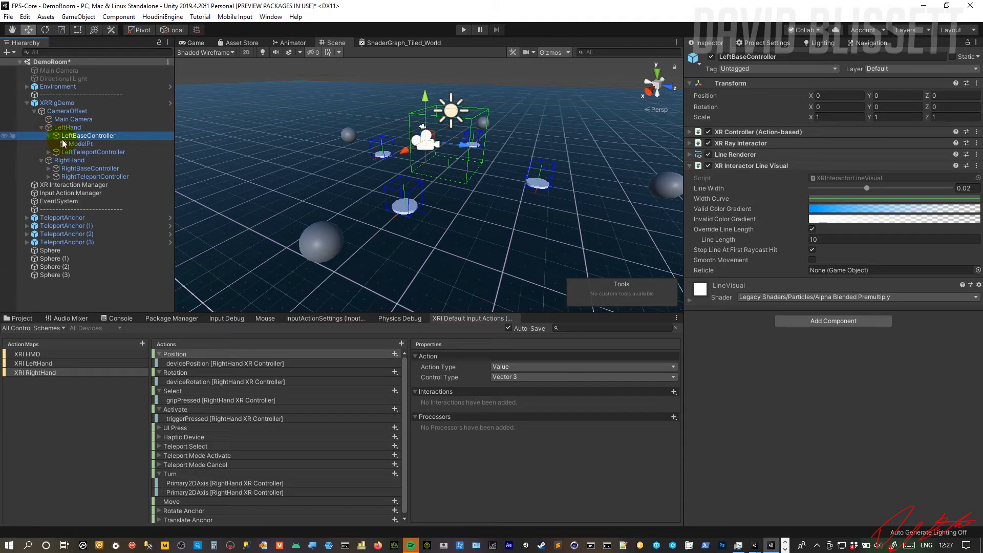
left_click(691, 132)
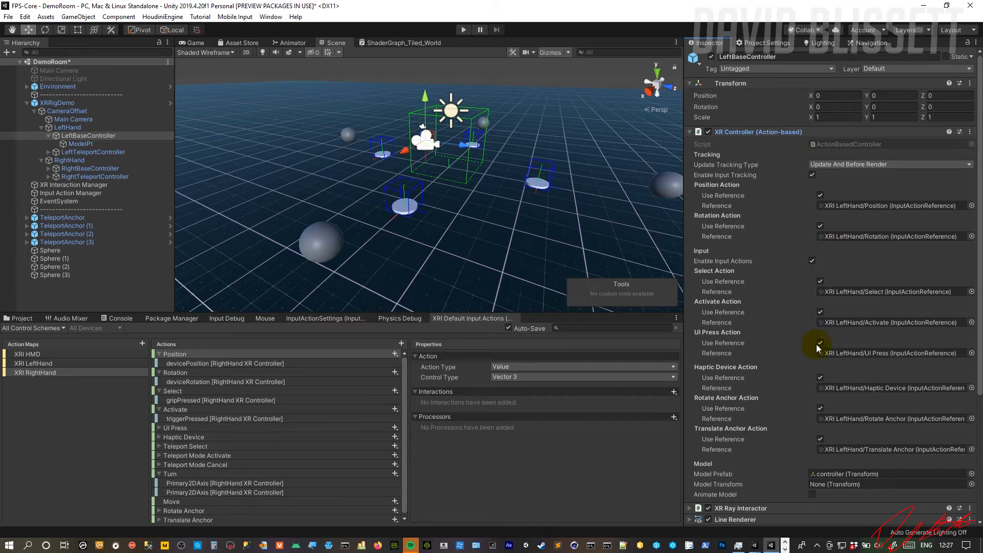
mouse_move(913, 425)
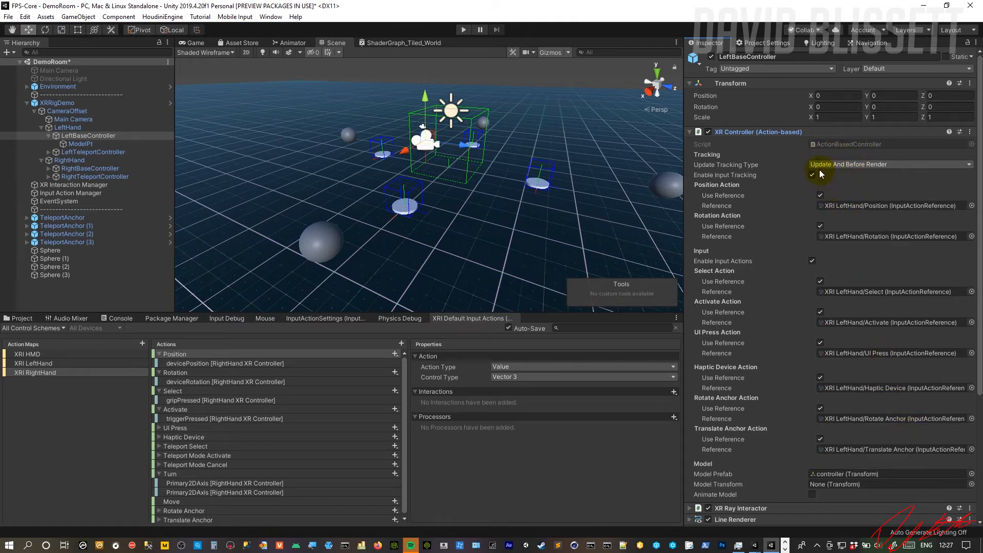
scroll(736, 293, "down", 3)
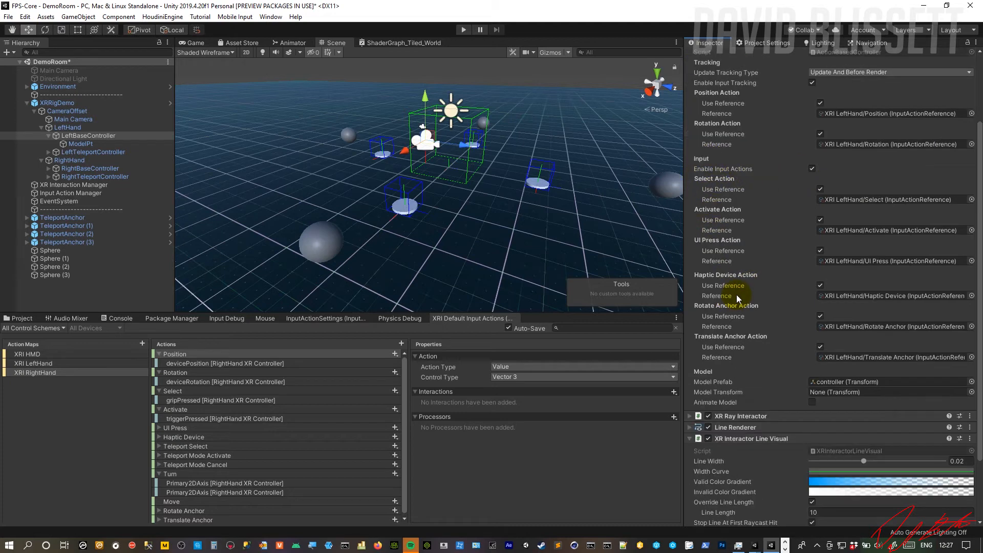
scroll(736, 297, "up", 3)
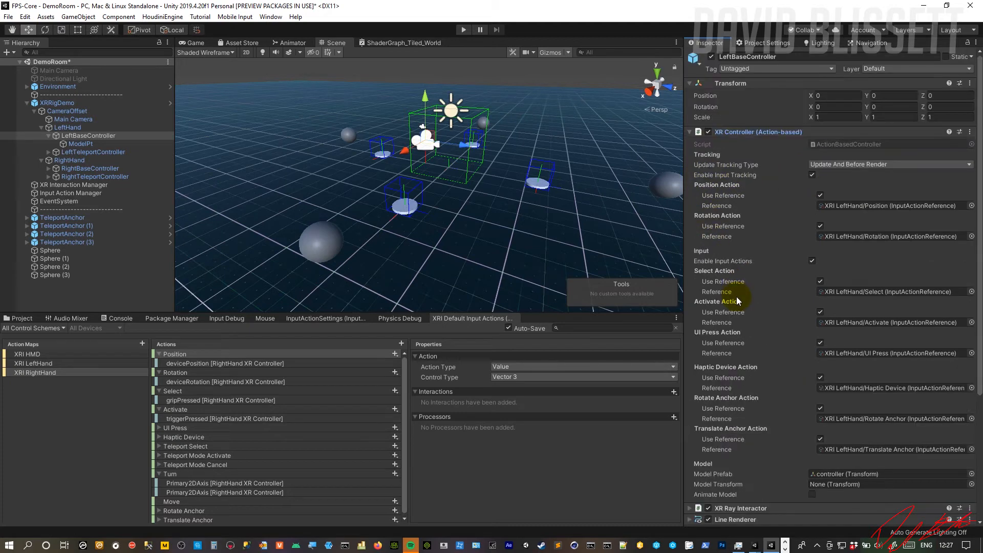
mouse_move(749, 303)
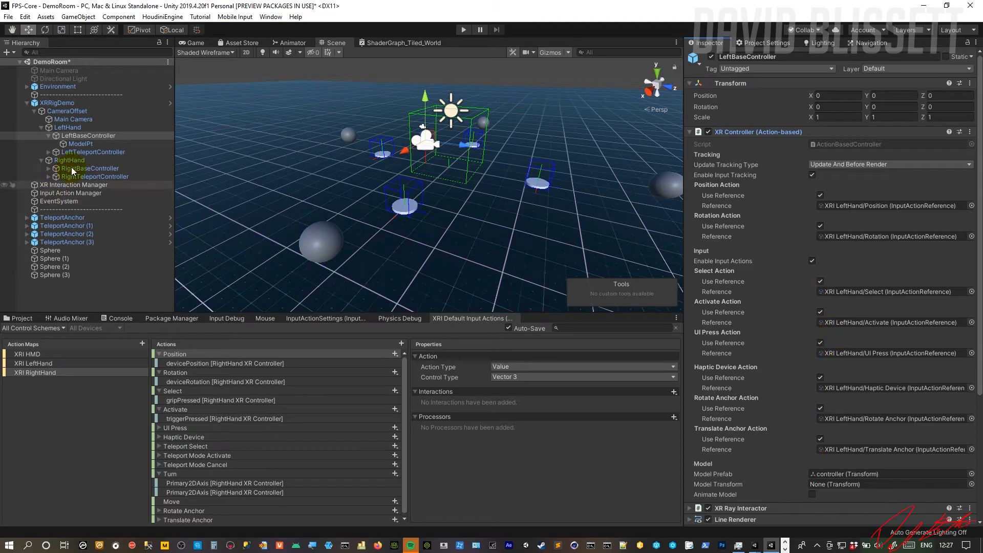
- Compare the XR Controller input settings and Select Action reference of LeftTeleportController with those of LeftBaseController
left_click(86, 155)
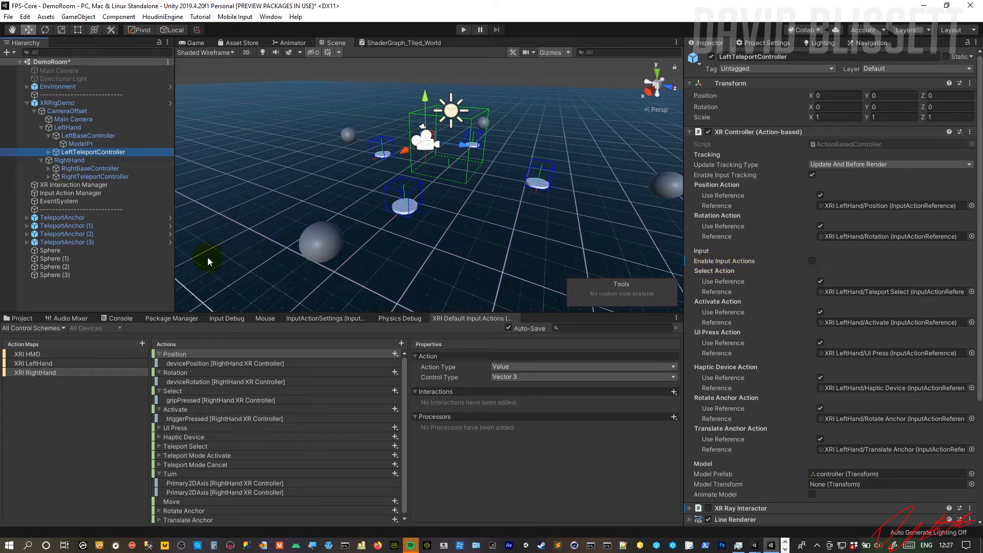
left_click(104, 137)
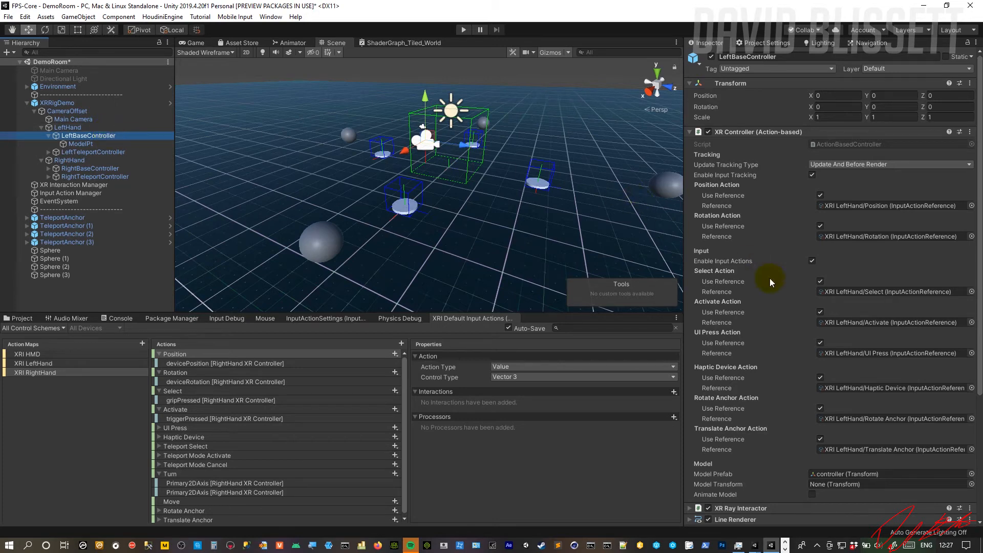
scroll(769, 281, "down", 3)
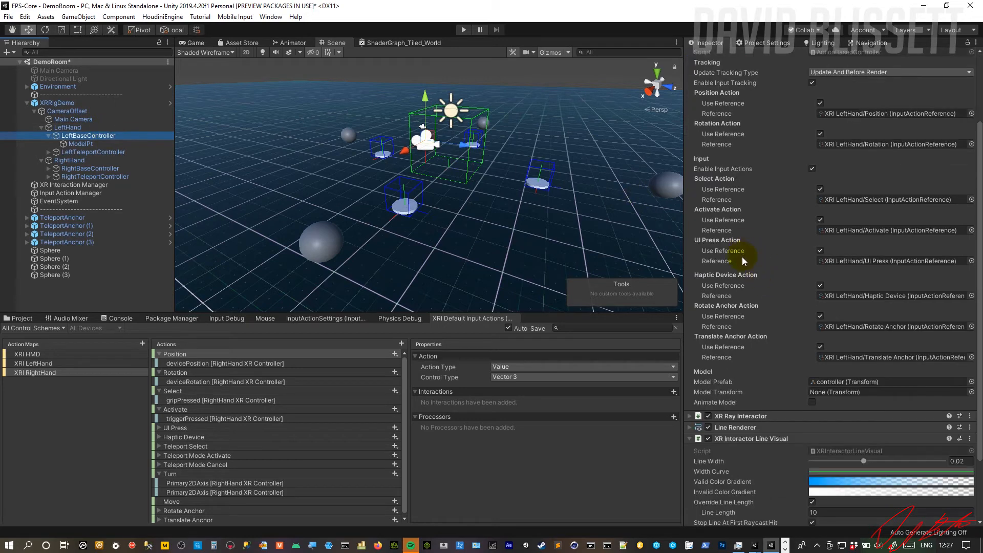
scroll(740, 253, "up", 3)
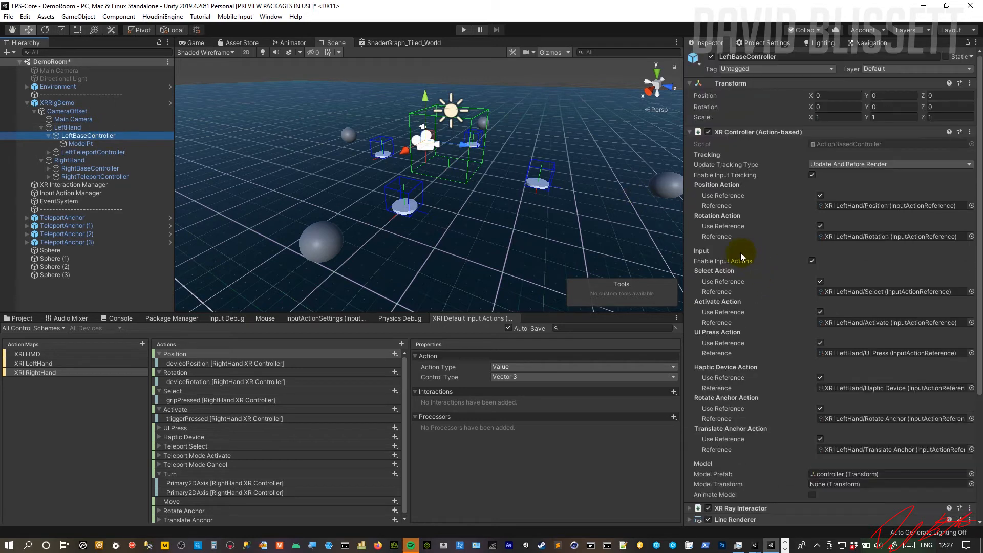
- Collapse LeftBaseController's XR Controller component and check the Interaction Layer Mask and Raycast Mask layers of its XR Ray Interactor
left_click(690, 132)
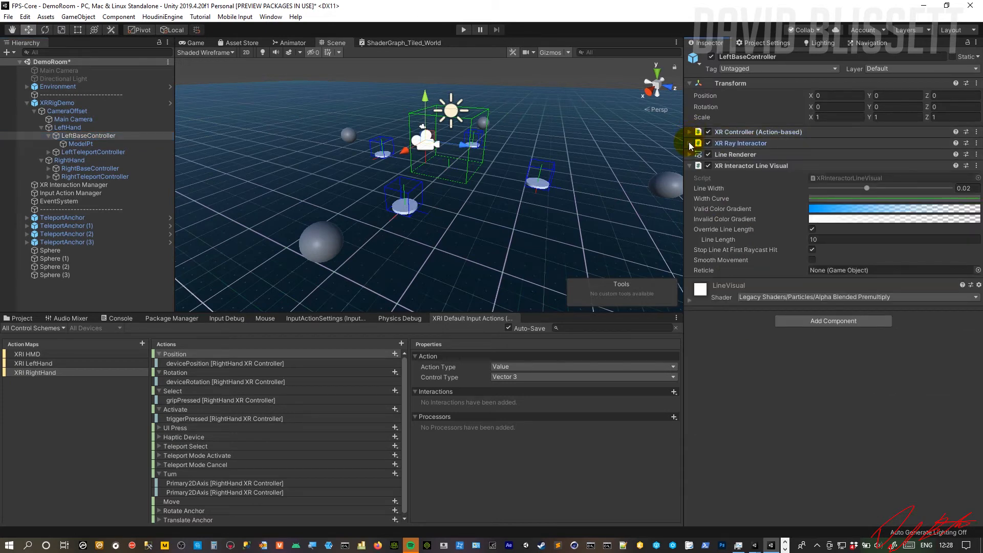
left_click(690, 143)
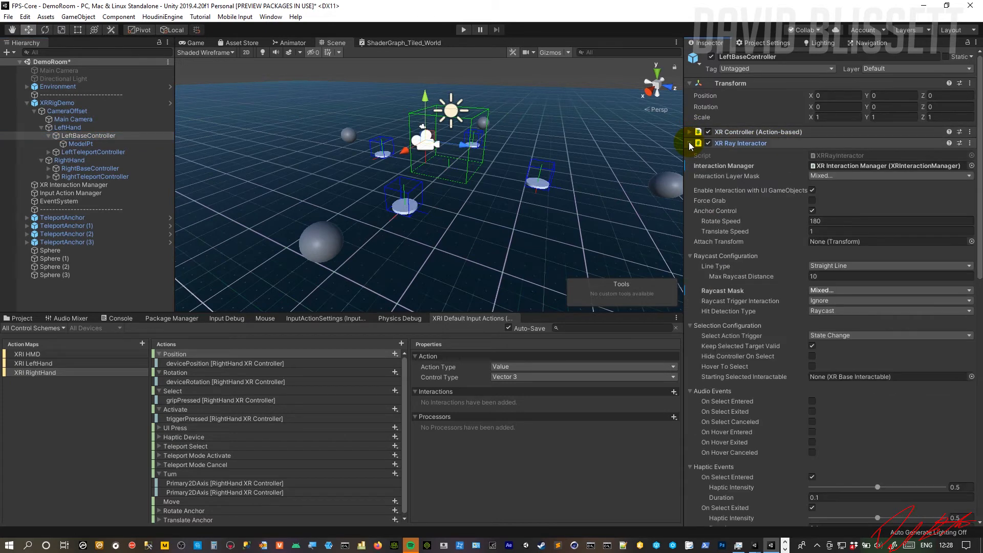
left_click(828, 175)
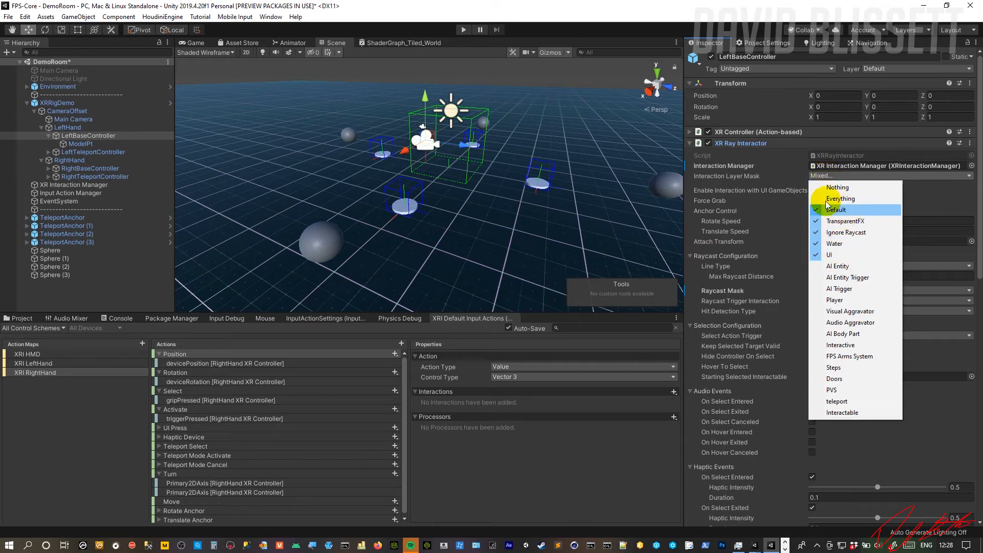
left_click(787, 254)
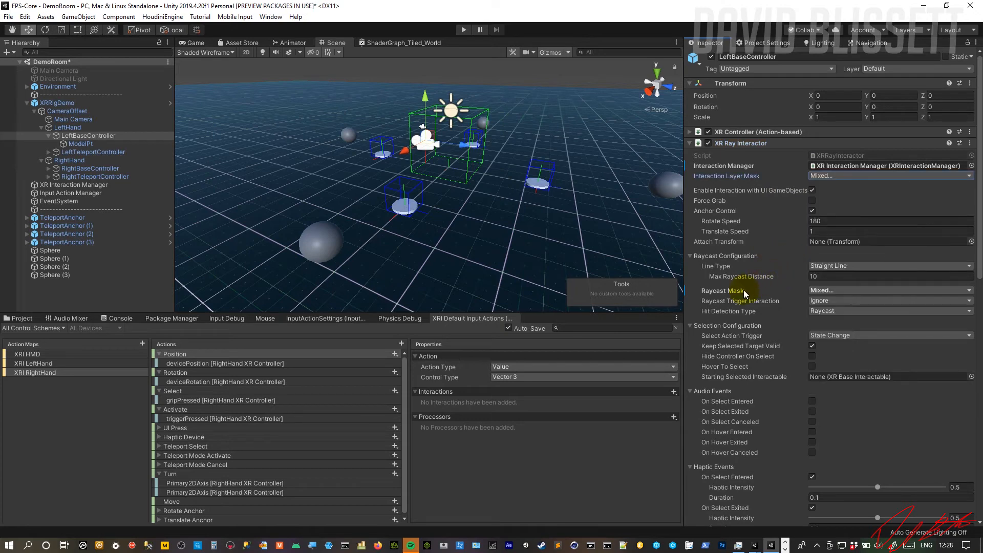
left_click(817, 291)
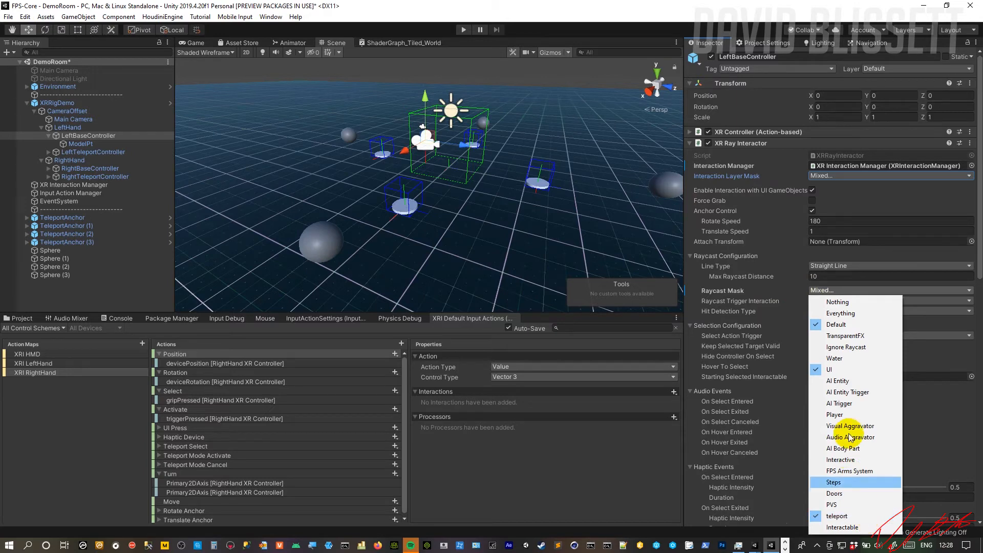
left_click(803, 257)
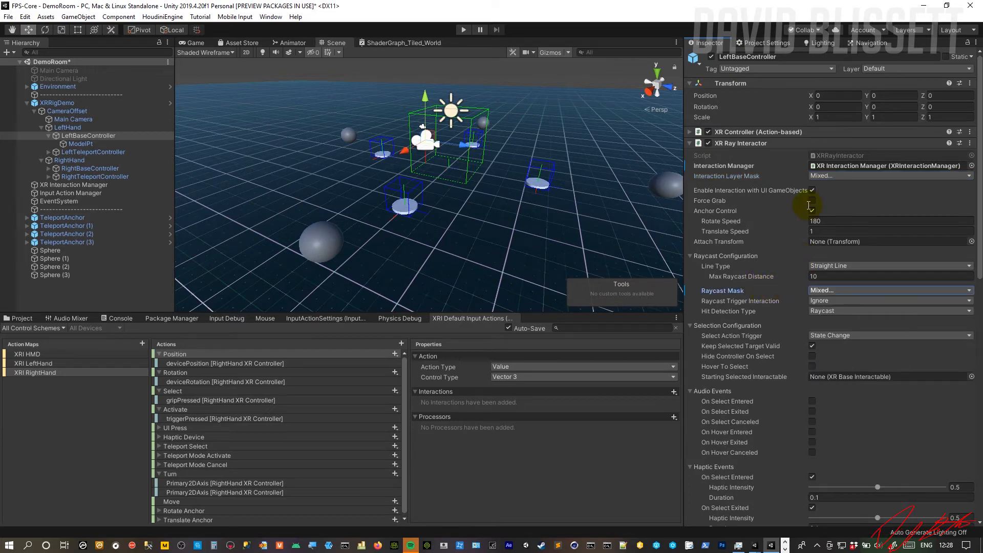
left_click(808, 175)
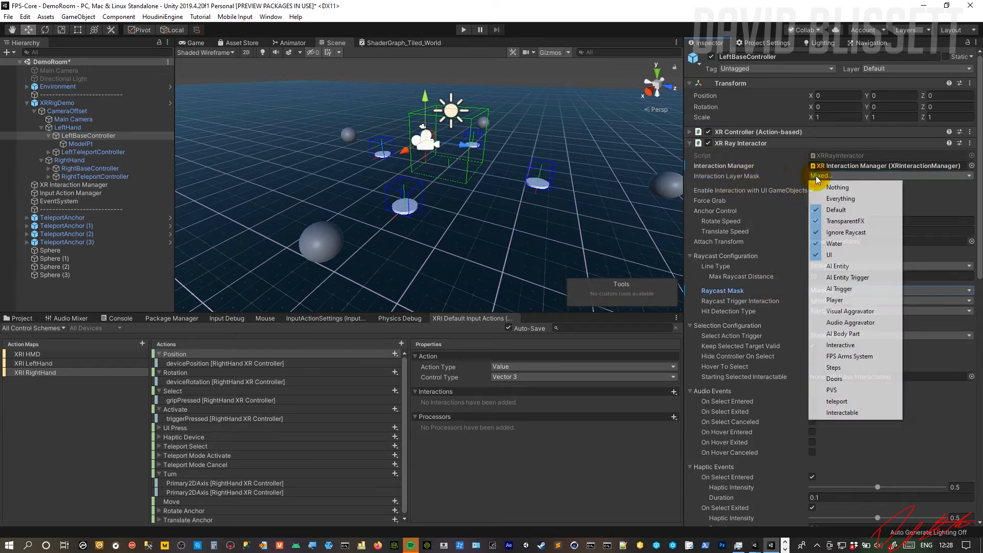
left_click(106, 153)
- Check the Interaction Layer Mask and Raycast Mask layers of LeftTeleportController's XR Ray Interactor, and collapse the component
left_click(106, 153)
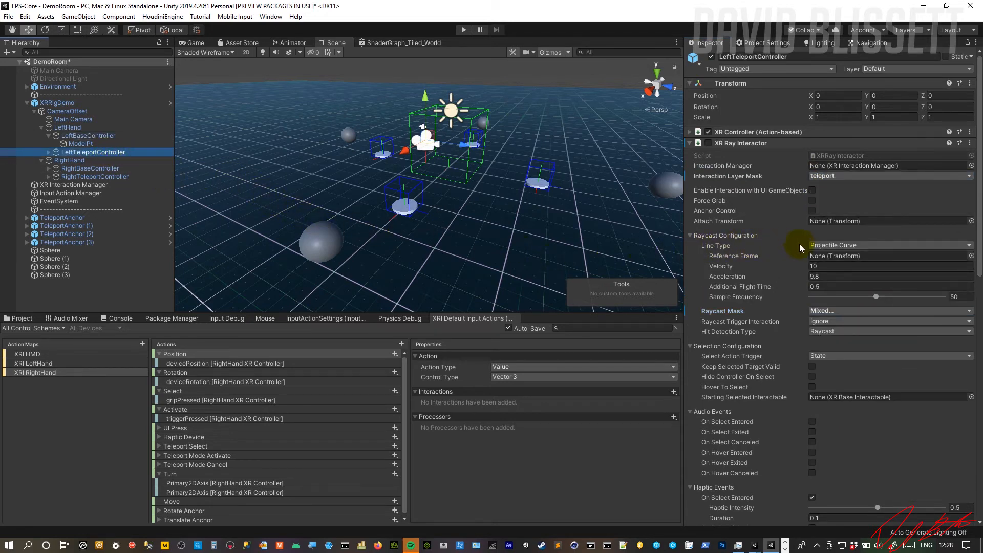
left_click(846, 177)
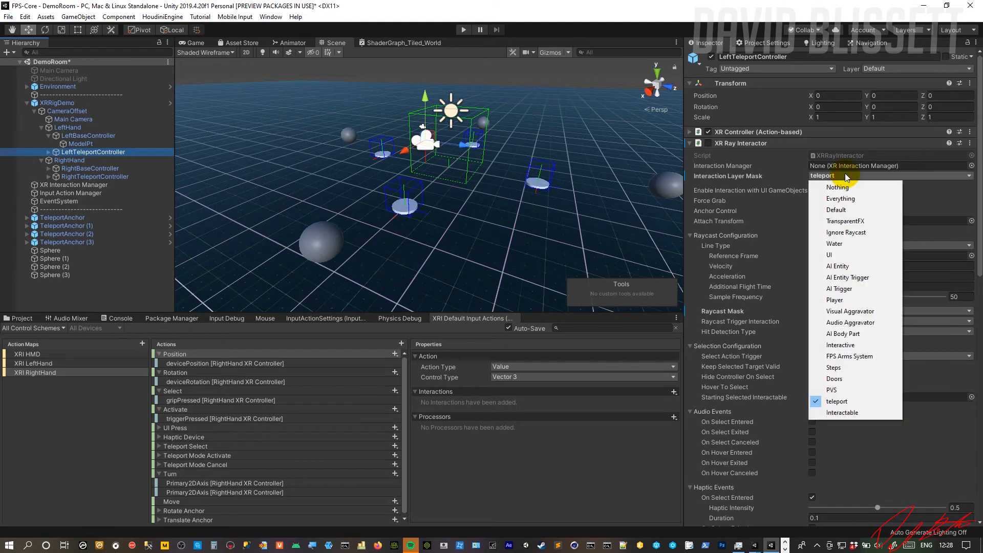
left_click(846, 176)
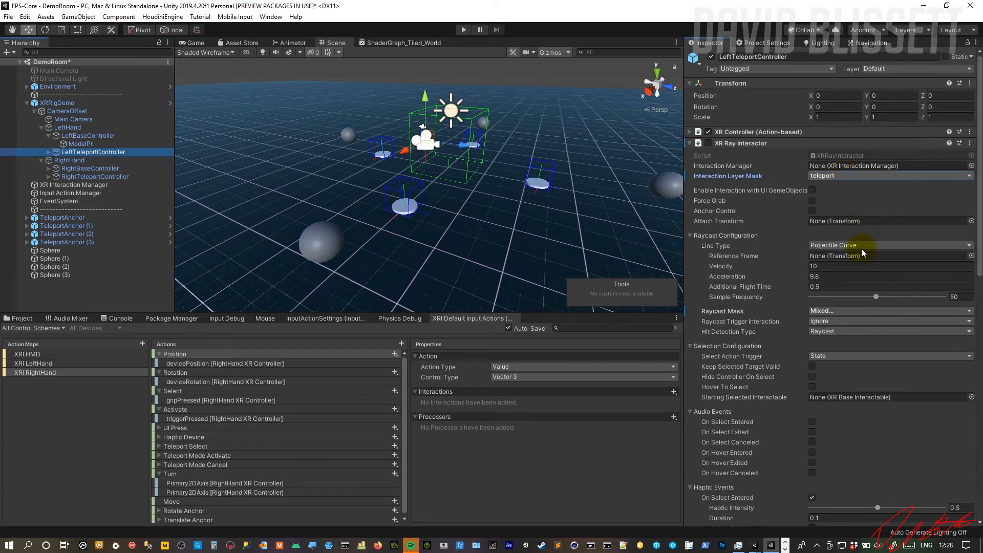
left_click(848, 311)
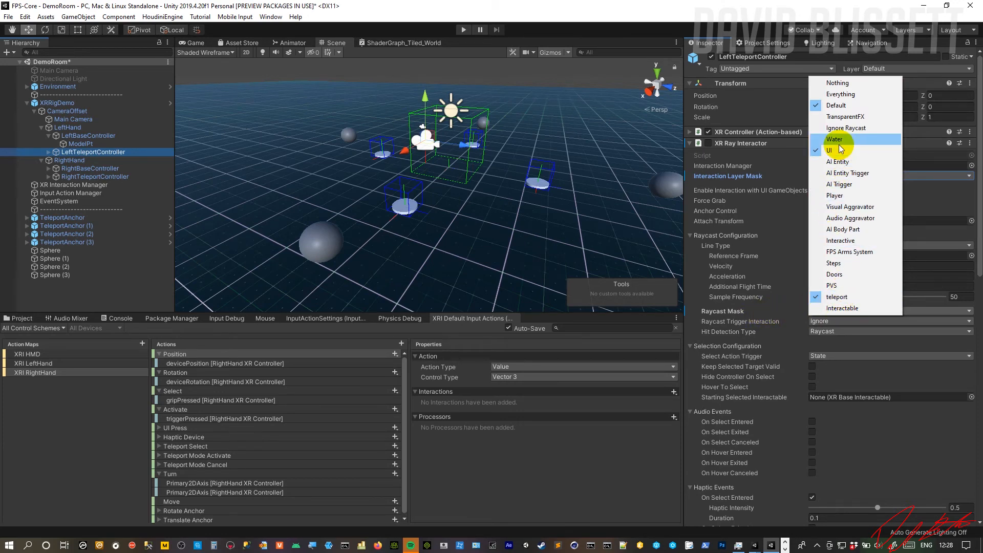
left_click(789, 179)
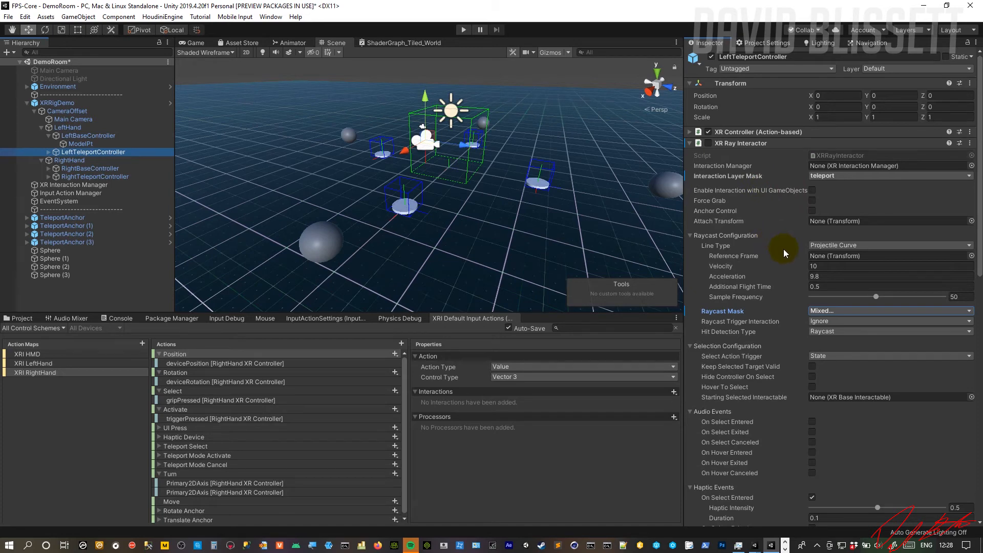
left_click(690, 143)
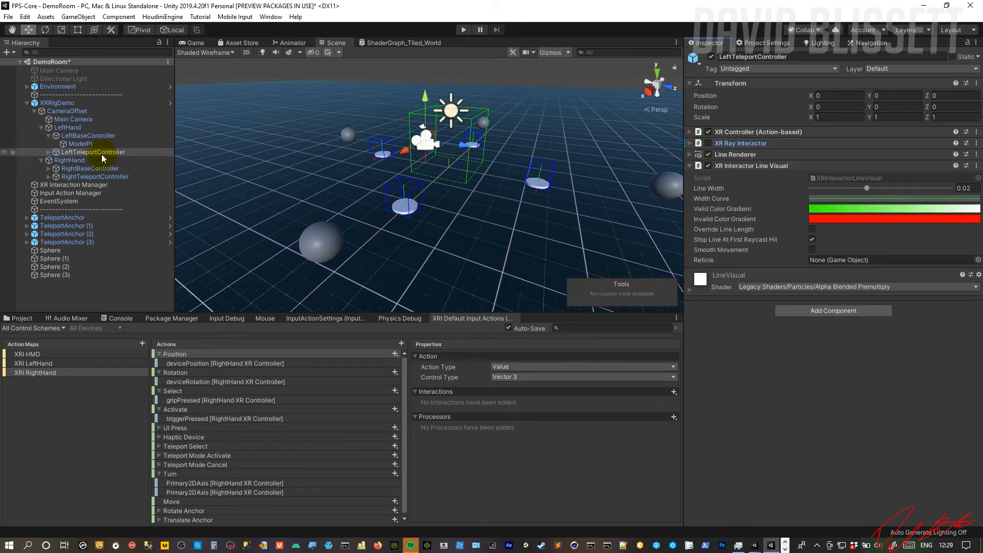
- Examine LeftBaseController's Line Renderer and XR Interactor Line Visual settings, leaving the Line Renderer collapsed
left_click(80, 137)
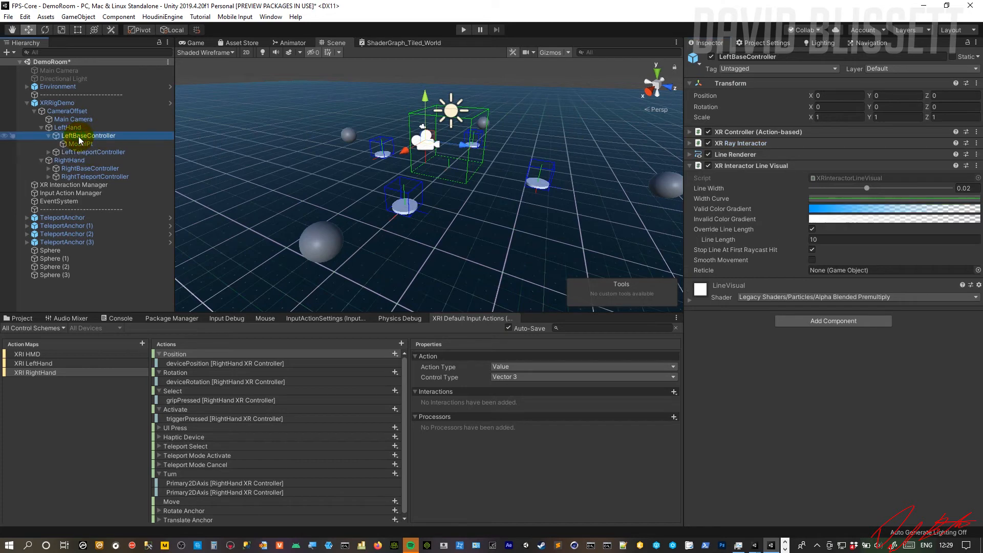
left_click(690, 155)
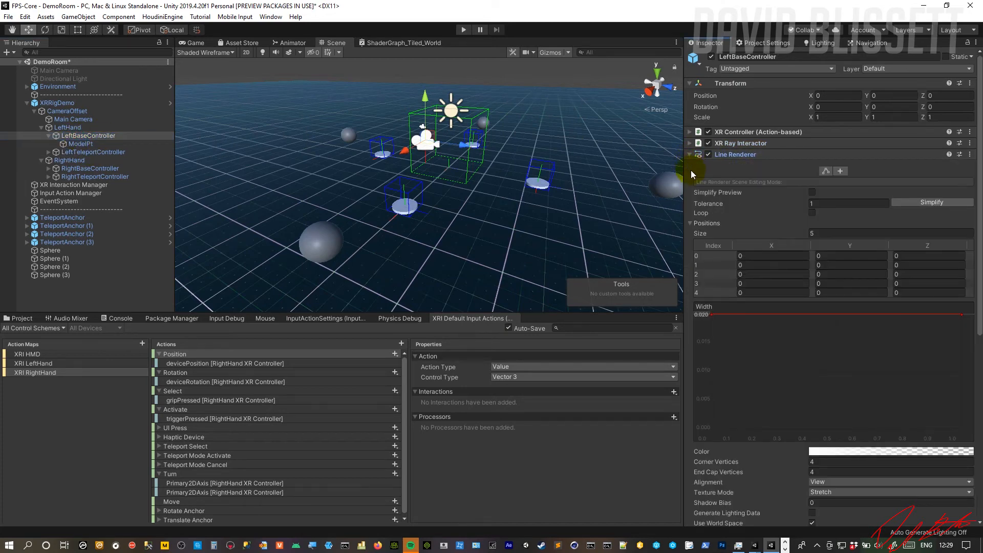
scroll(725, 238, "down", 6)
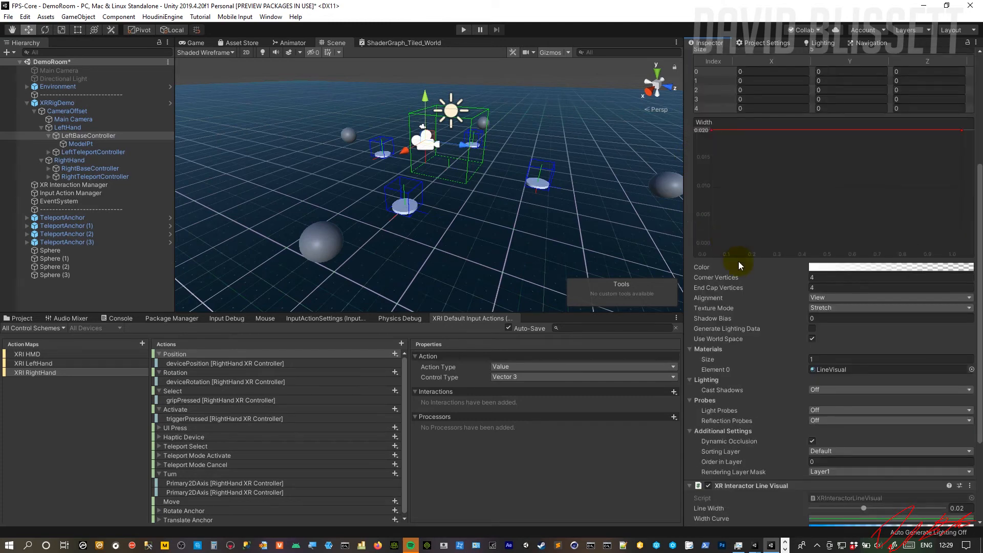
scroll(738, 265, "up", 3)
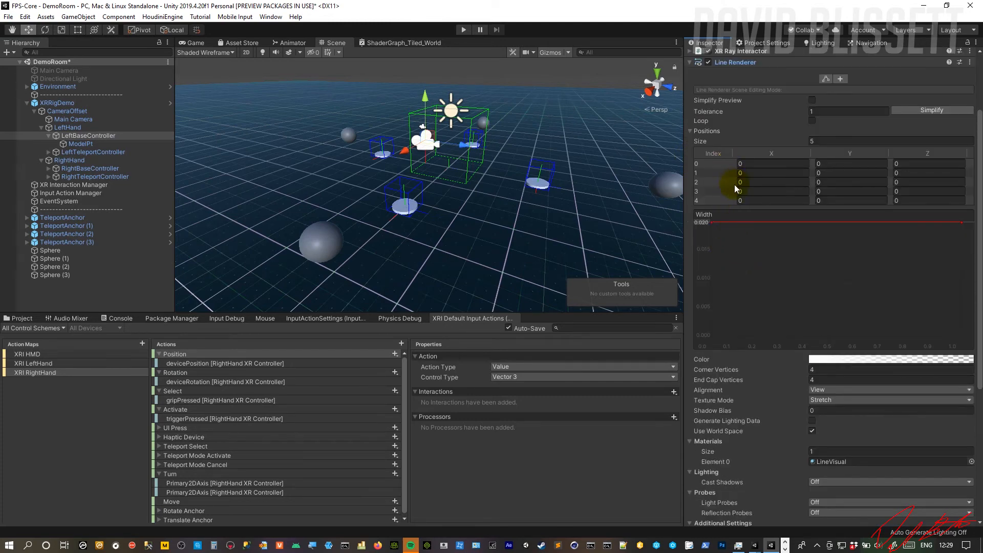
scroll(734, 184, "up", 3)
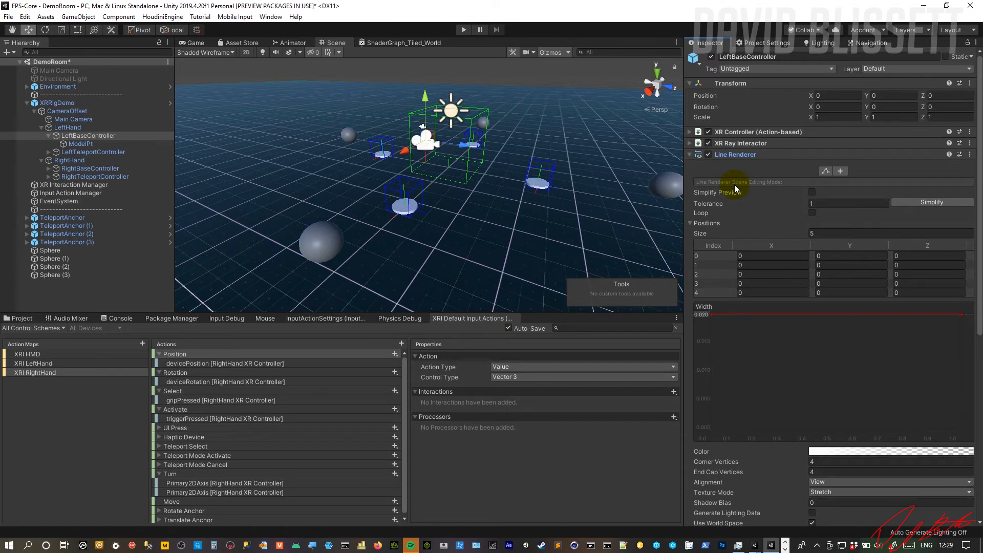
left_click(691, 155)
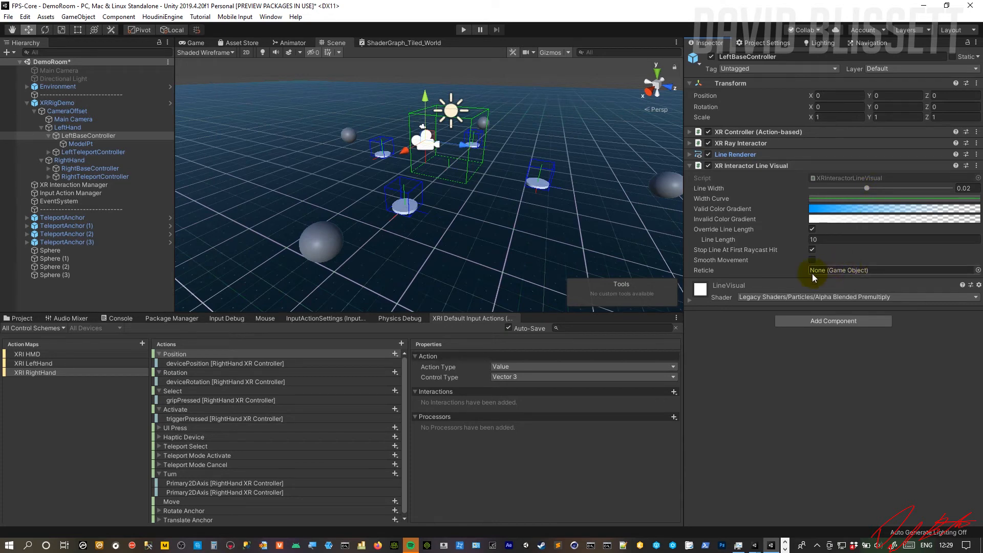
- Compare LeftTeleportController's XR Interactor Line Visual and Line Renderer settings with those of LeftBaseController, and collapse both components
left_click(91, 153)
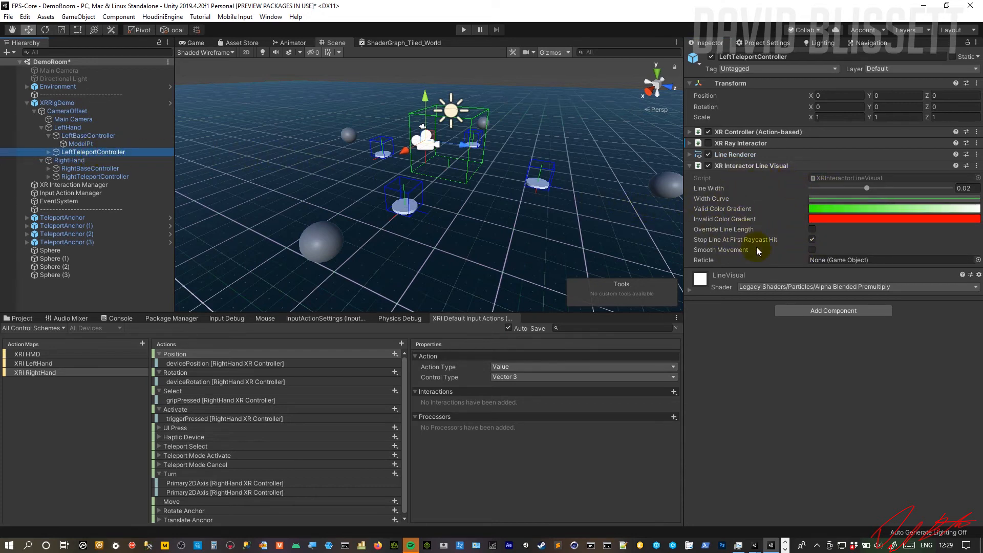
left_click(690, 166)
left_click(687, 155)
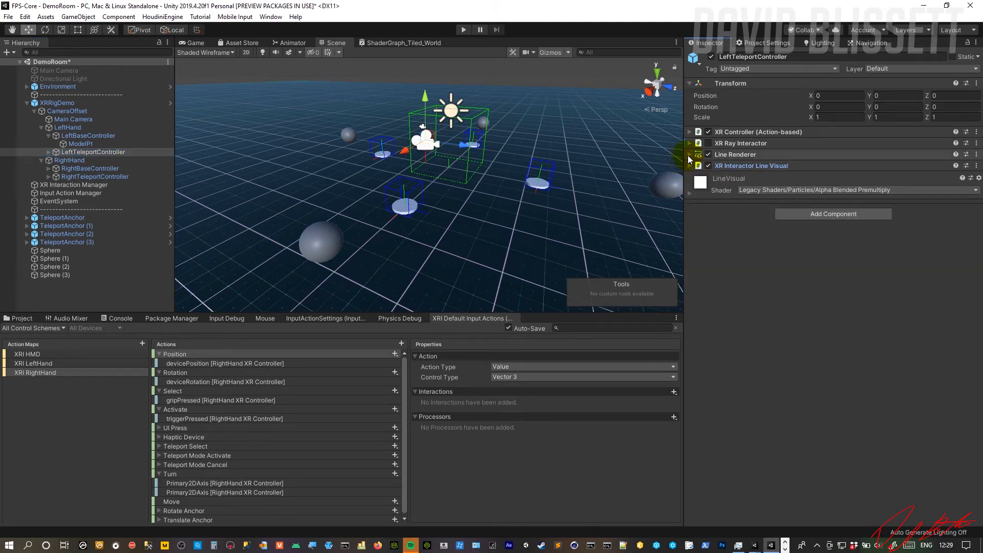
left_click(689, 155)
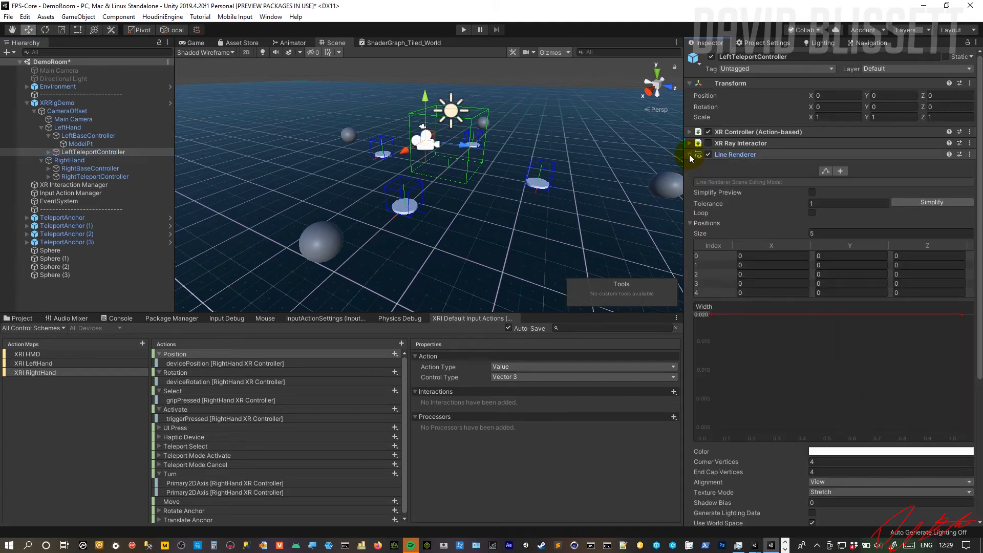
left_click(689, 155)
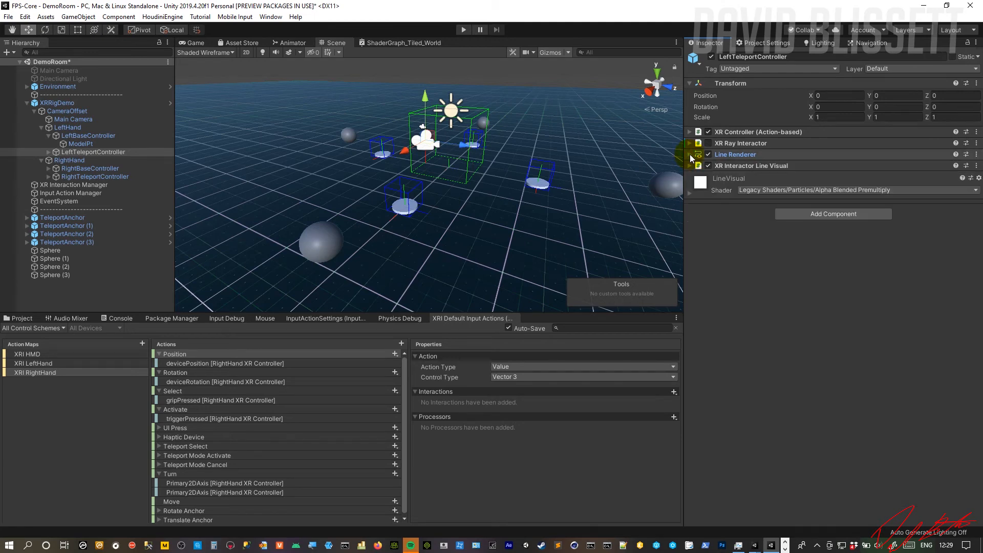
- Review the user layers in the project's Tags and Layers, LeftTeleportController's layer choices, and the layer assigned to TeleportAnchor (1)
left_click(765, 43)
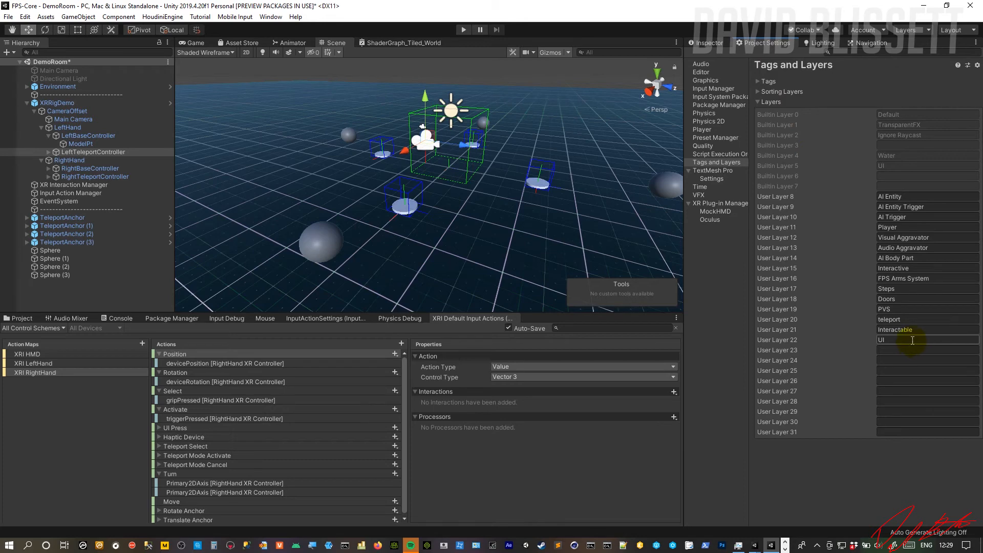
left_click(878, 339)
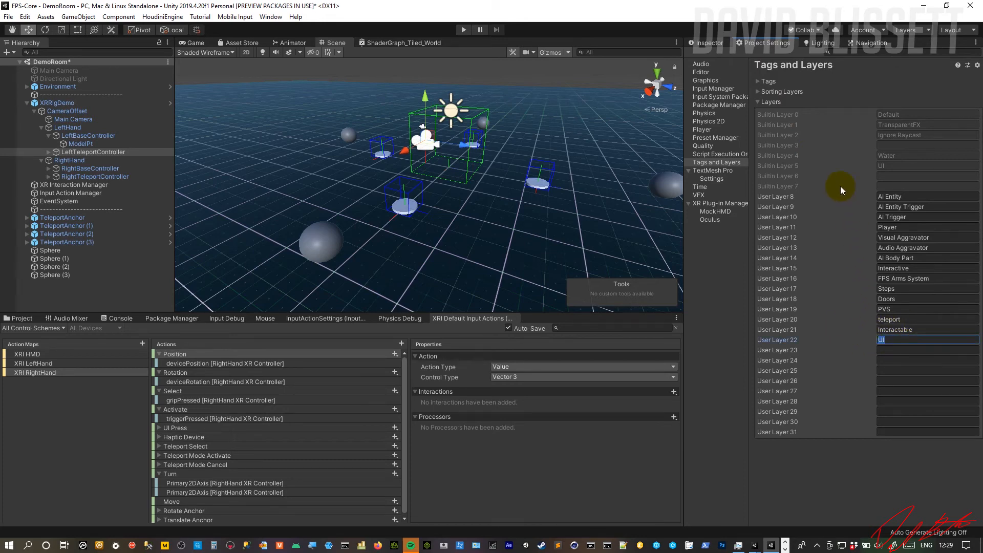
left_click(712, 43)
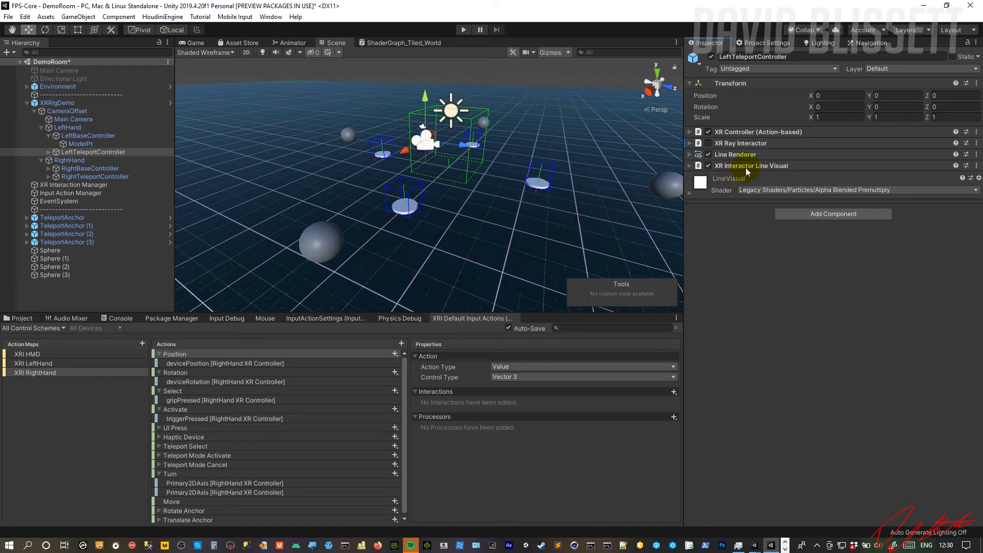
left_click(891, 70)
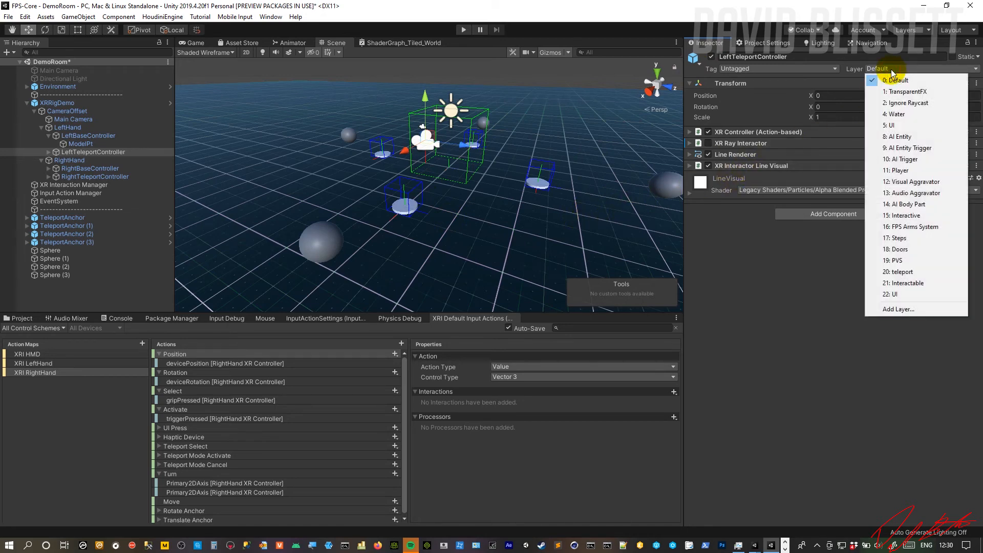
left_click(97, 226)
left_click(97, 226)
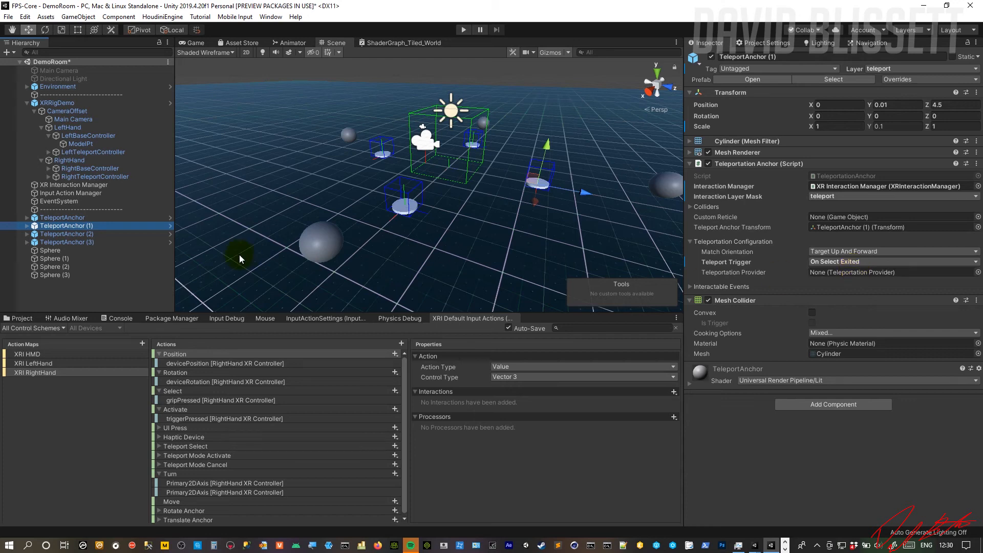
- Inspect the components of the EventSystem, Input Action Manager and XR Interaction Manager objects
left_click(95, 203)
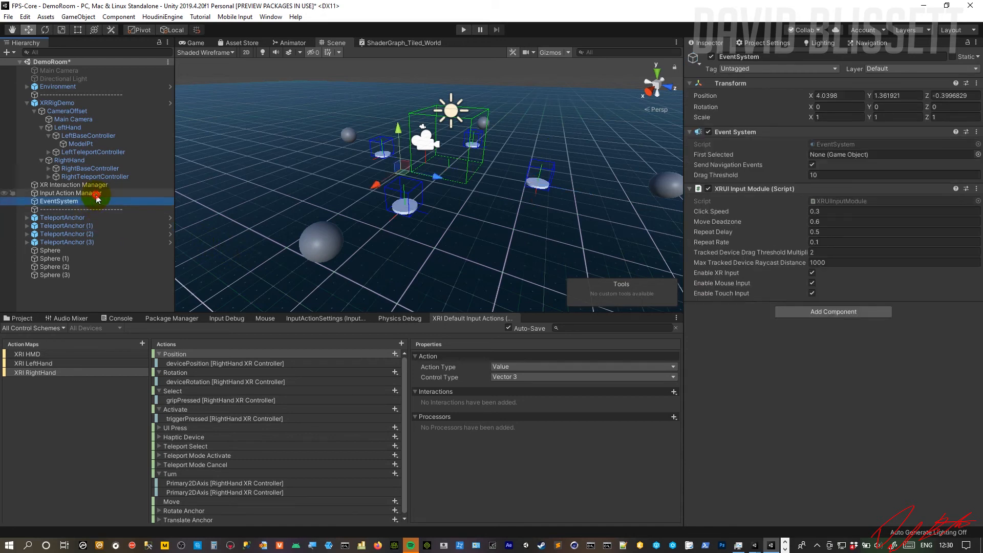
left_click(97, 193)
left_click(101, 185)
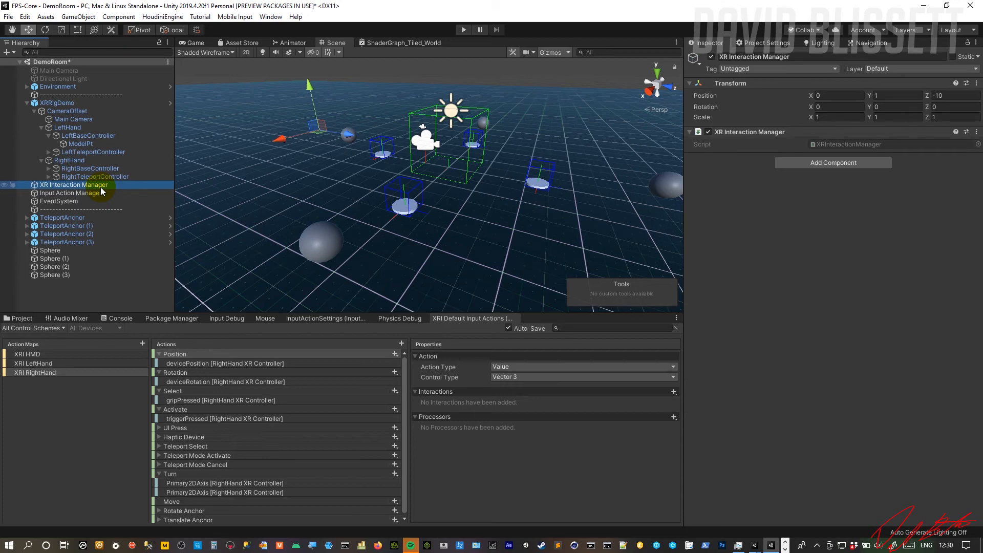
- Look up the XR Interaction Toolkit package and its version in the Package Manager
left_click(185, 319)
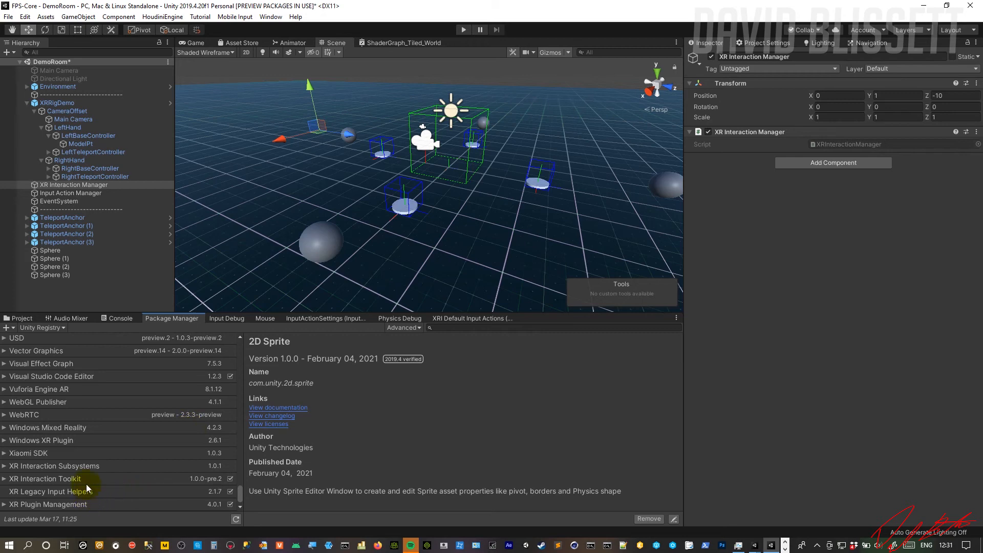
left_click(197, 478)
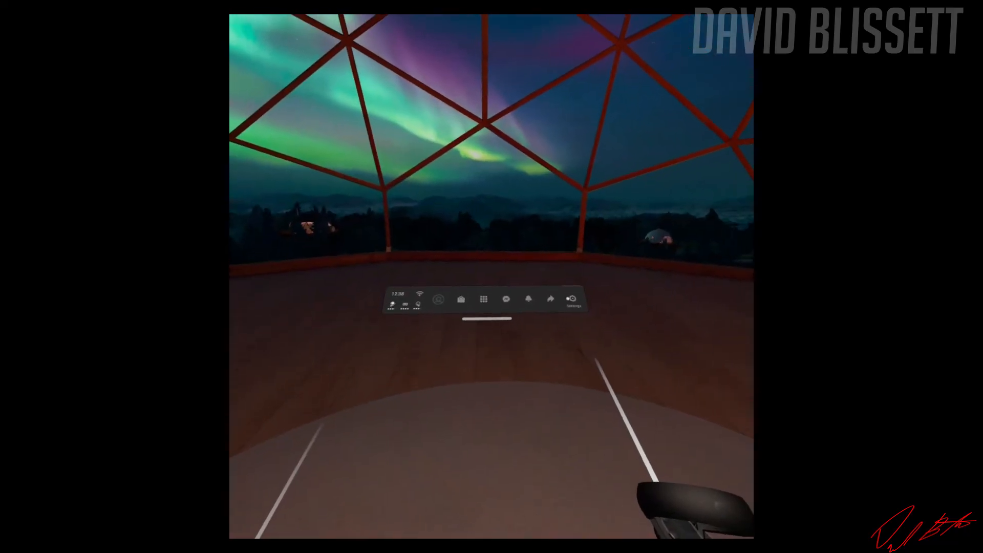
- Switch to the Oculus headset's settings and open the Oculus Link quick action
left_click(572, 298)
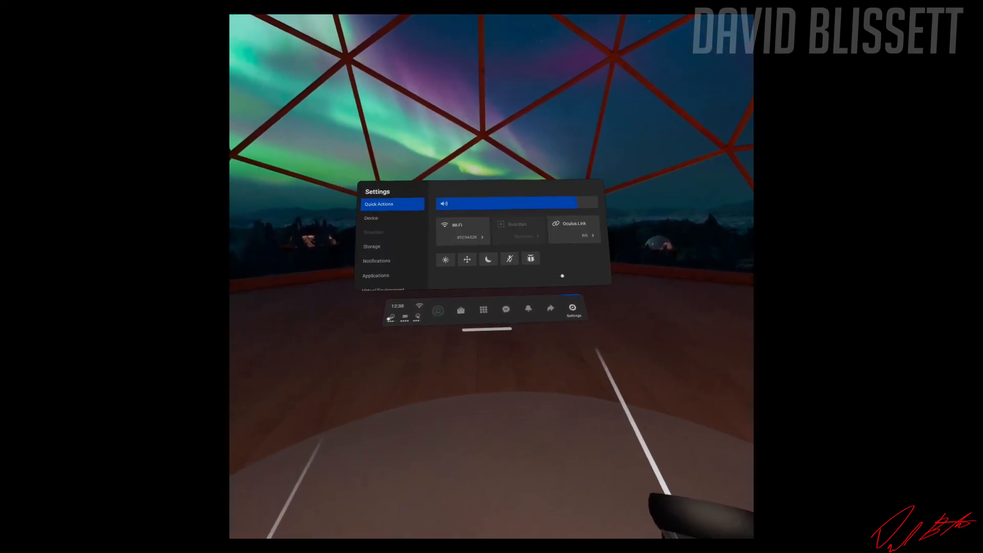
left_click(567, 236)
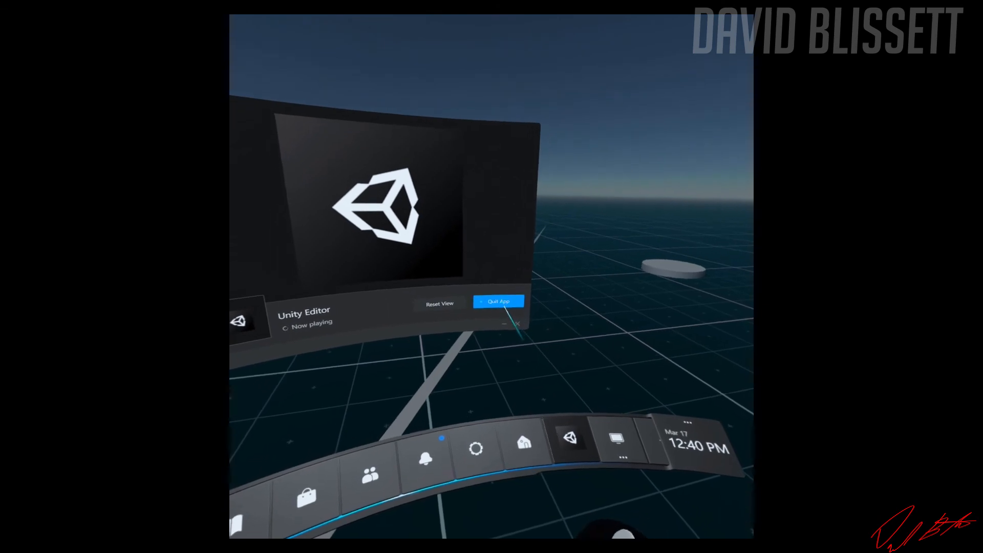
- Quit the running Unity Editor app in the headset and request the Oculus home environment
left_click(475, 279)
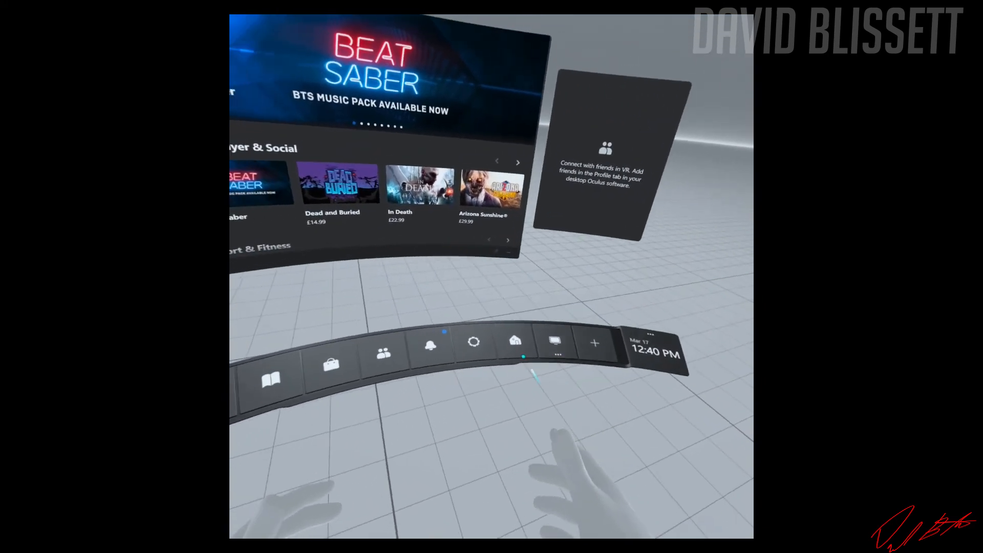
left_click(566, 348)
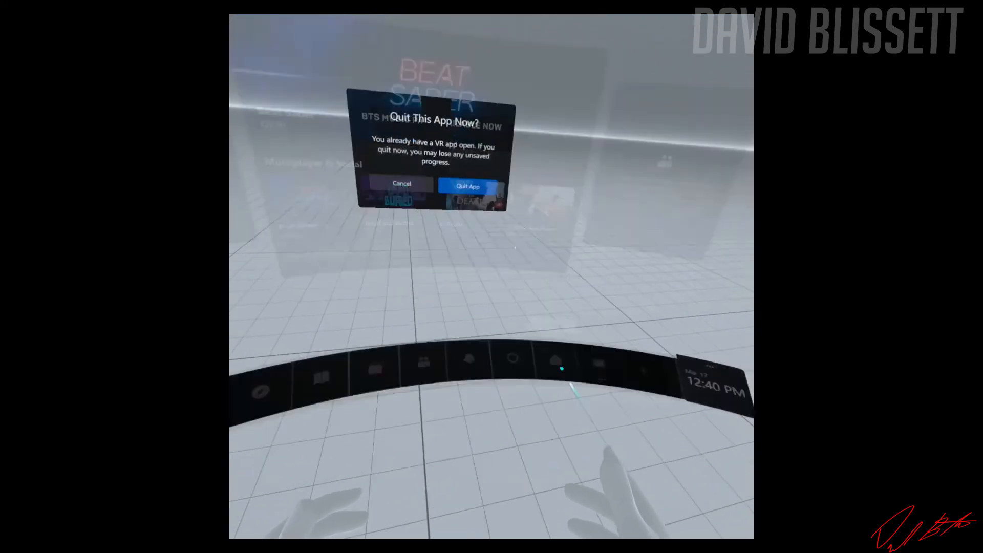